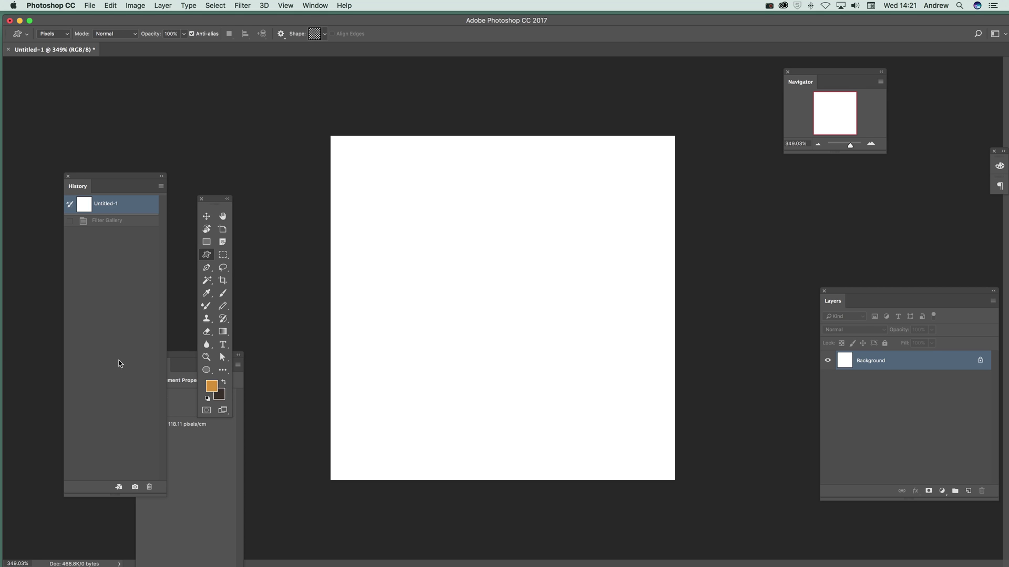
Draw a diagonal striped gradient across the canvas, then undo it
click(222, 331)
drag(572, 348, 509, 266)
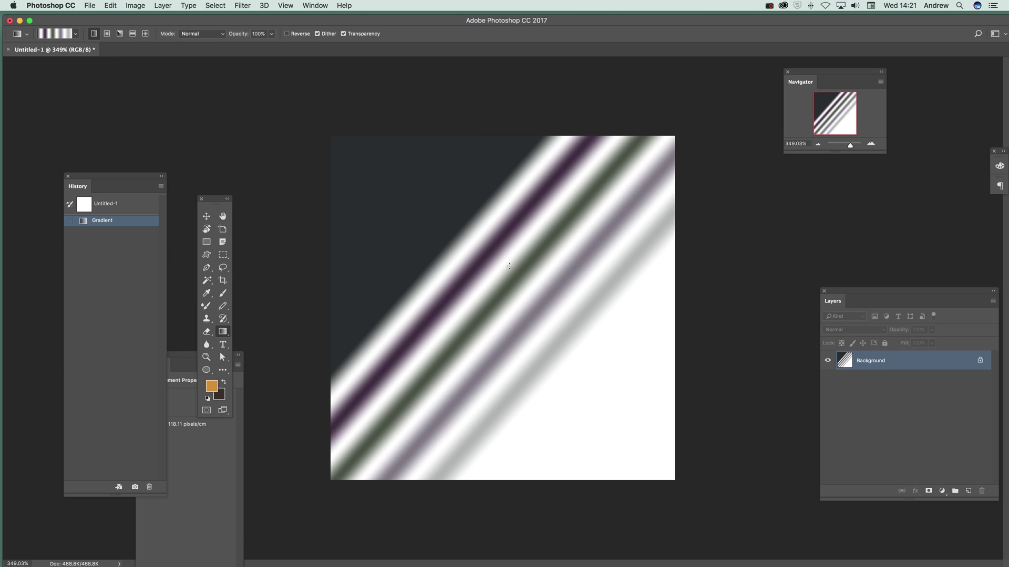
click(111, 6)
click(126, 14)
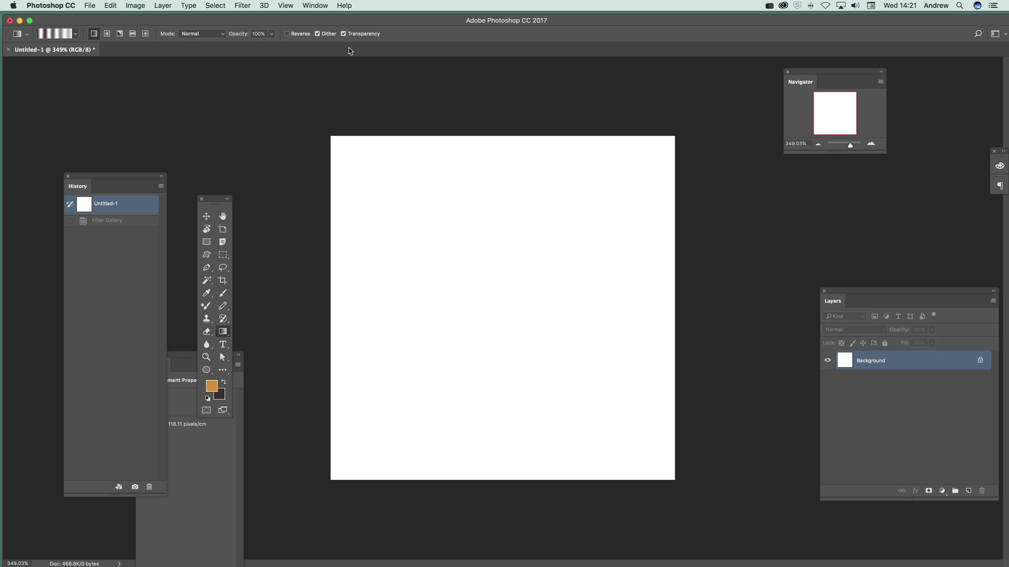
Apply Bas Relief (Detail 1, Smoothness 15, Light Top Left) from the Filter Gallery
click(250, 5)
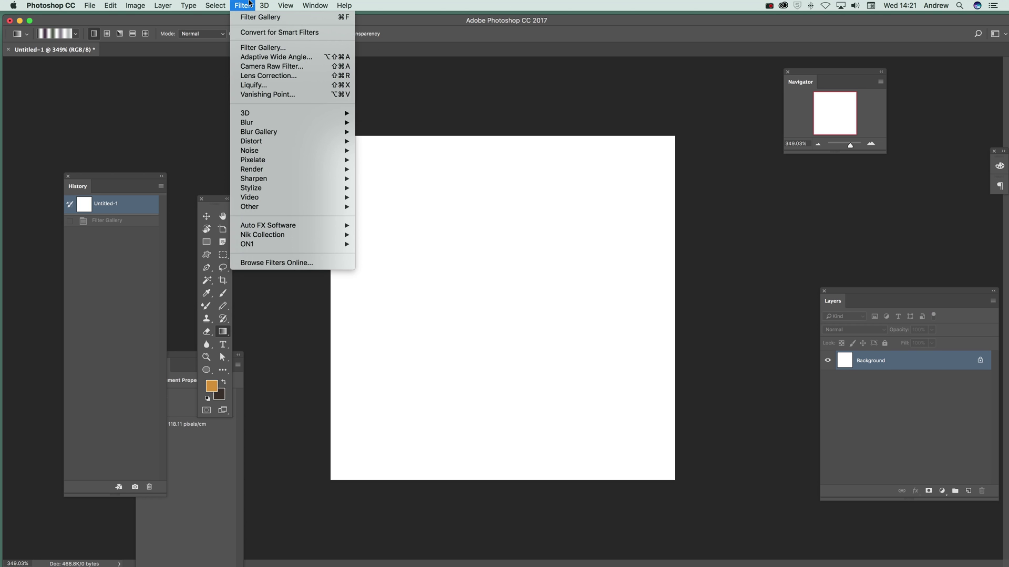
click(266, 48)
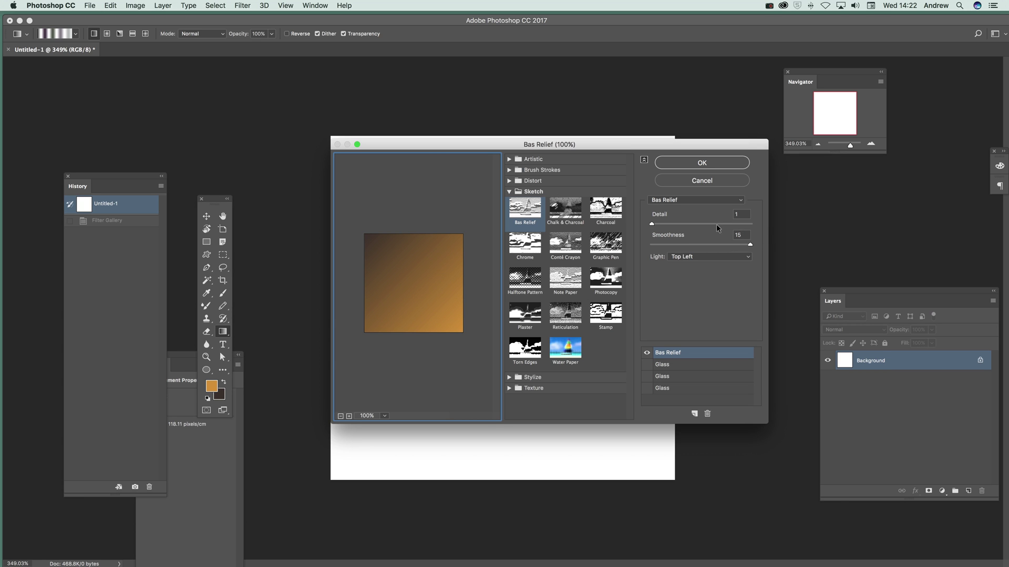
click(708, 162)
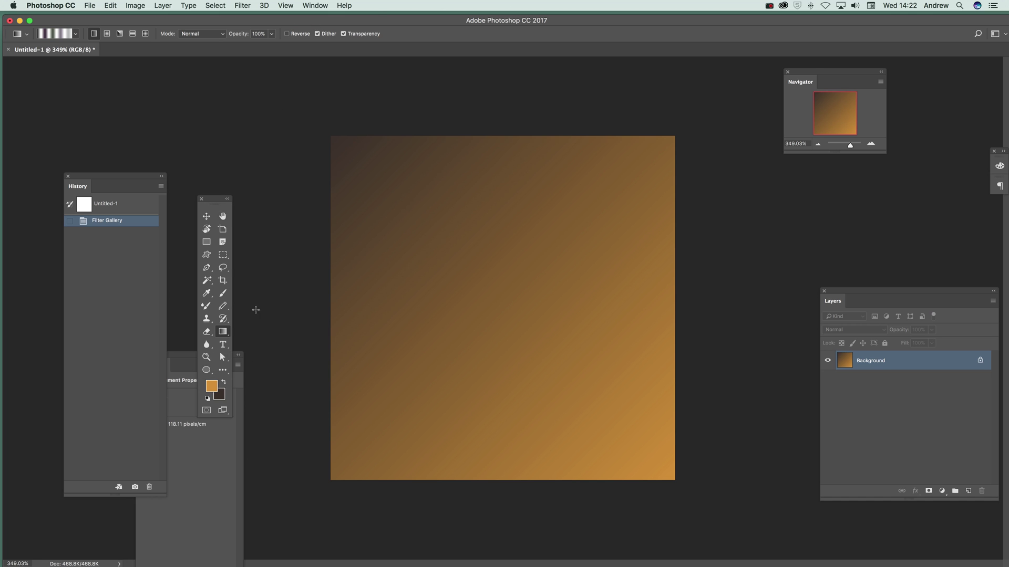
Set the foreground colour to dark brown and the background to blue-purple
click(212, 387)
click(623, 183)
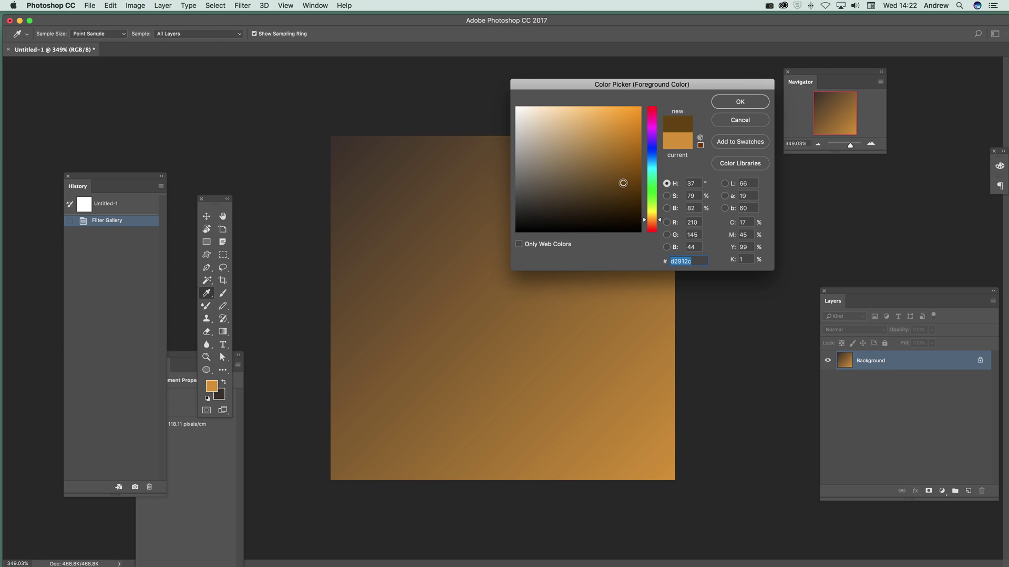
click(739, 101)
key(g)
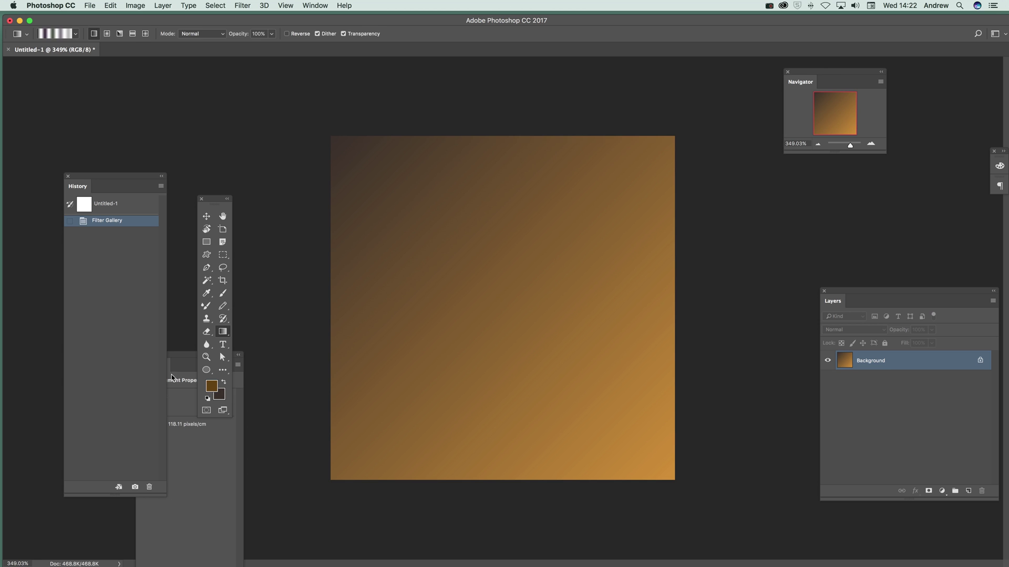
click(219, 394)
click(628, 112)
click(657, 140)
click(740, 101)
Reapply Filter Gallery Bas Relief with the light set to Top Right
click(245, 6)
click(273, 46)
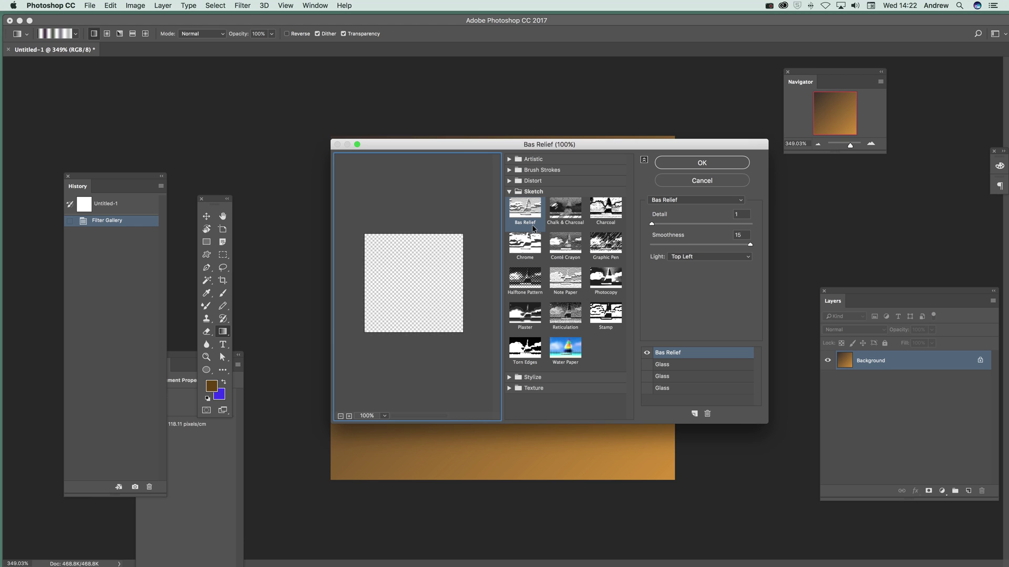
click(693, 253)
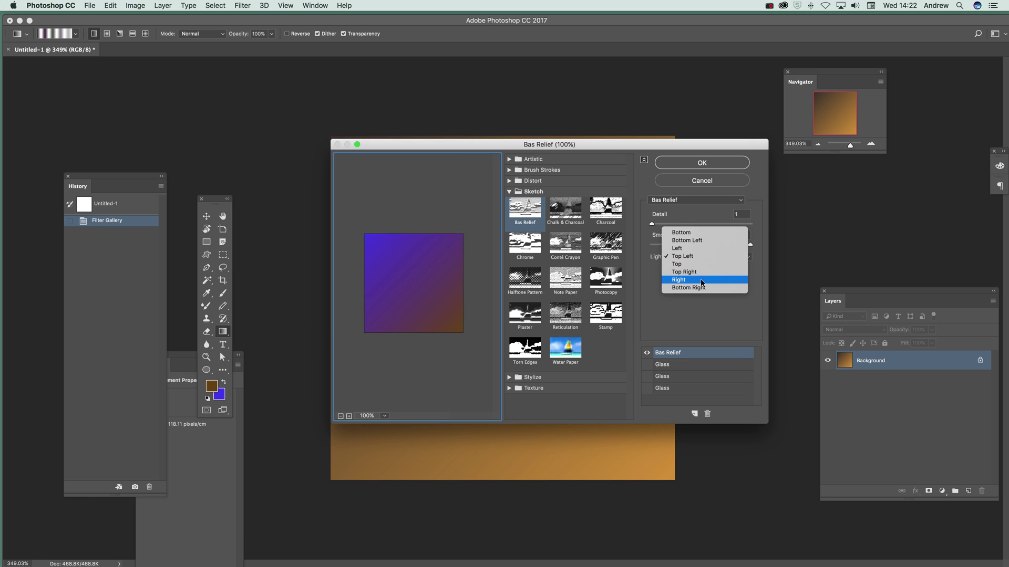
click(700, 279)
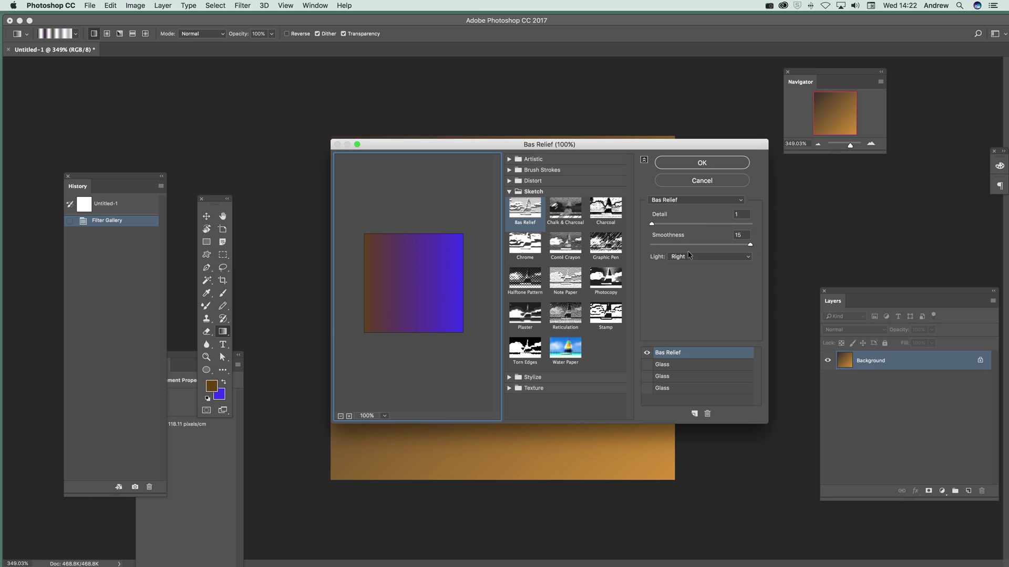
click(691, 257)
click(697, 248)
click(714, 163)
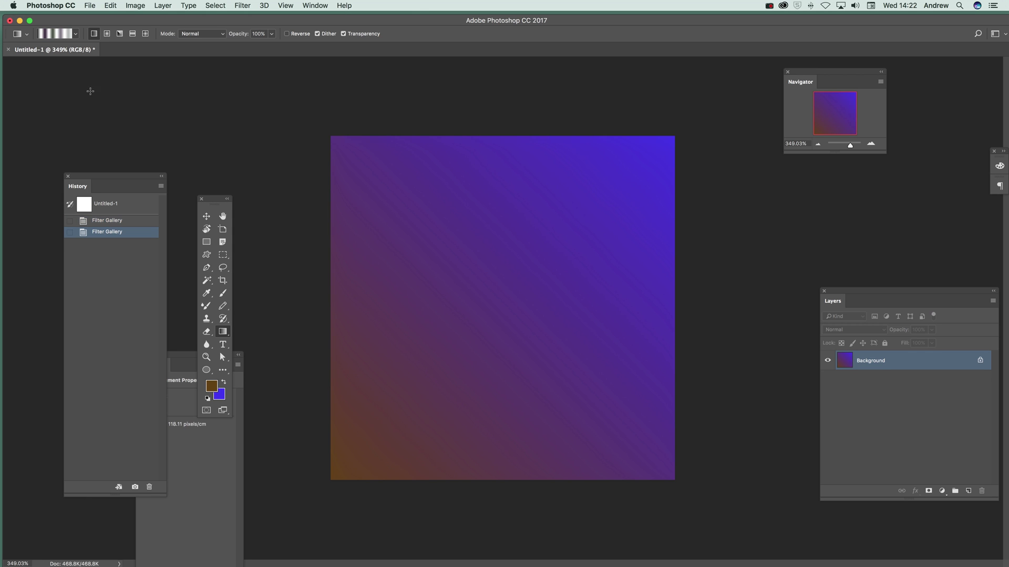
Fade the Filter Gallery effect using Lighten mode at 100% opacity
click(110, 6)
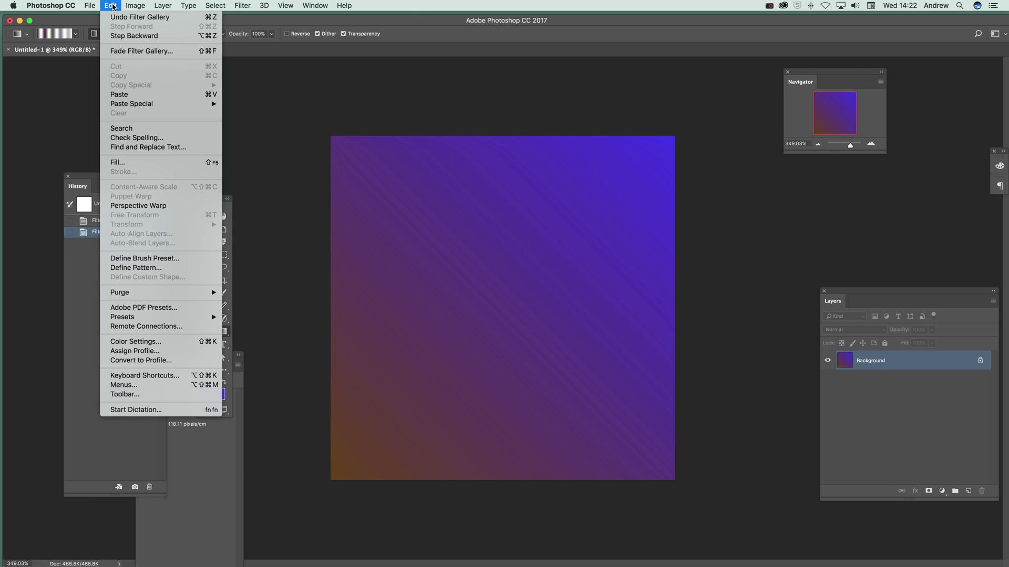
click(127, 52)
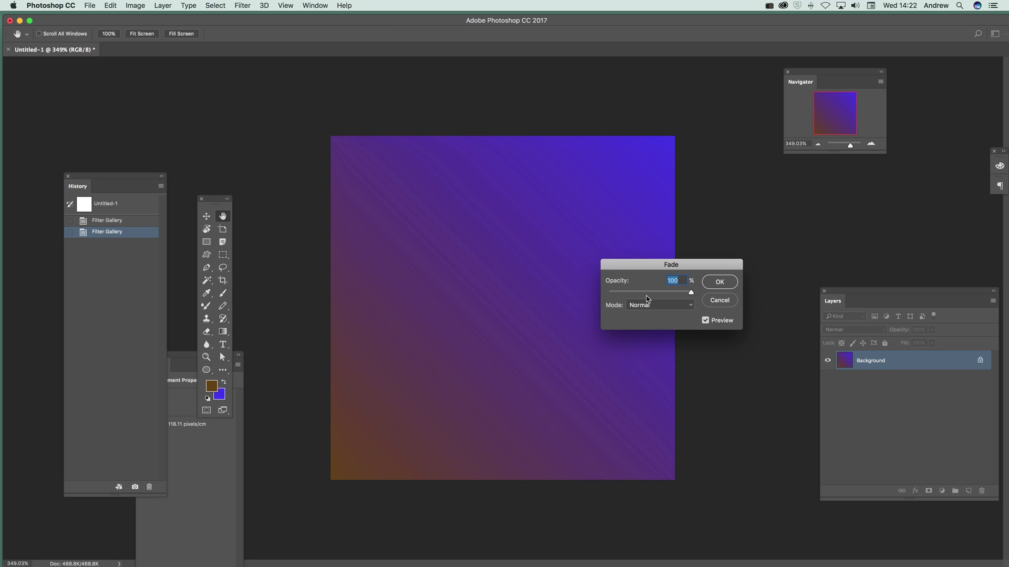
click(649, 306)
click(649, 326)
click(652, 310)
click(646, 353)
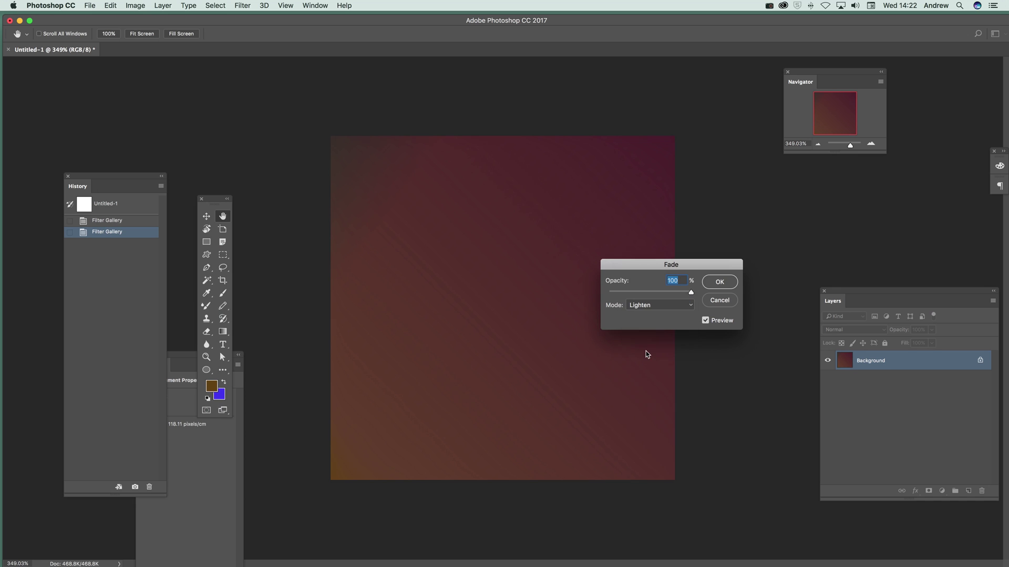
click(714, 280)
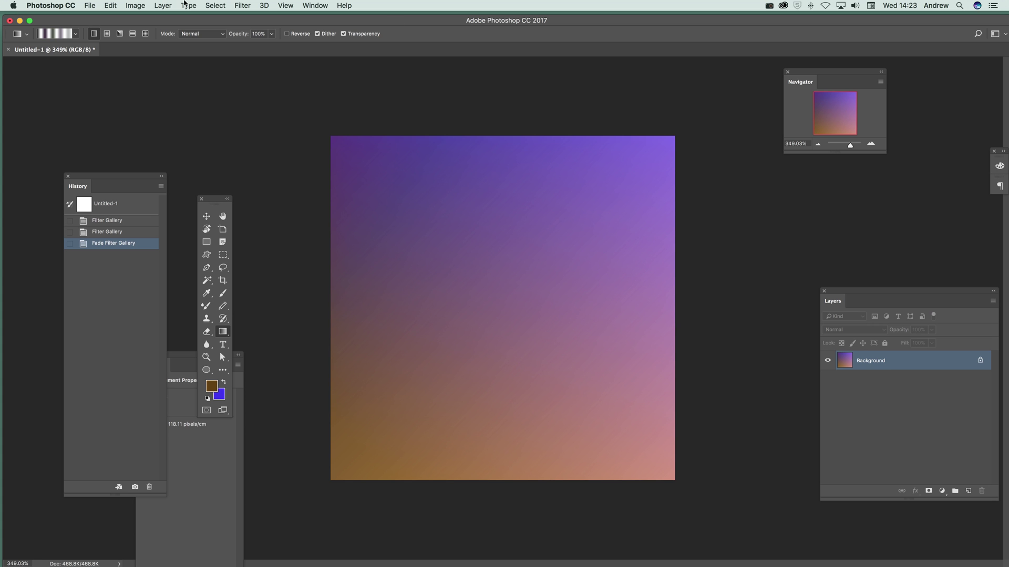
Duplicate the Background layer as Background copy
click(163, 6)
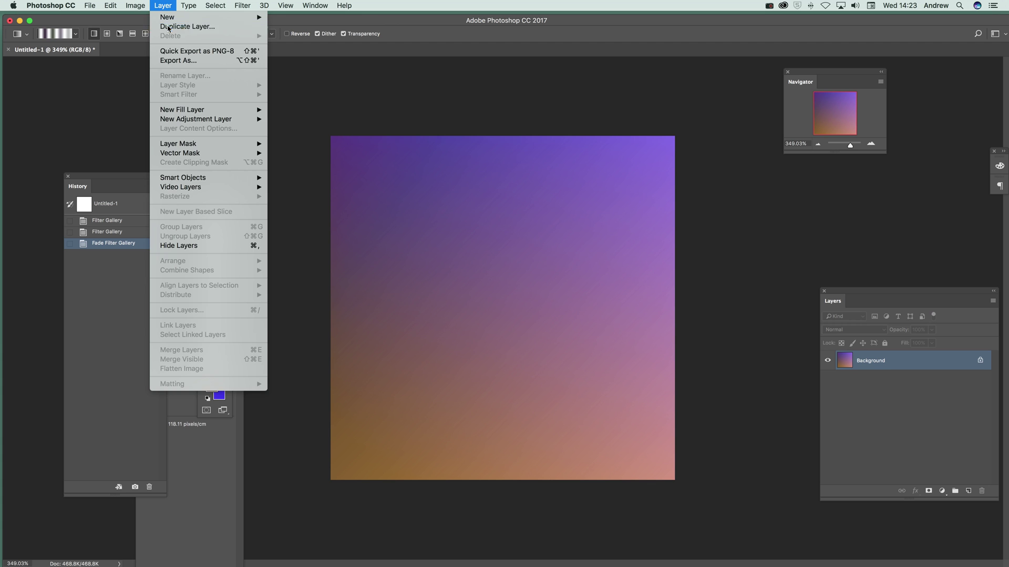
click(169, 26)
click(599, 242)
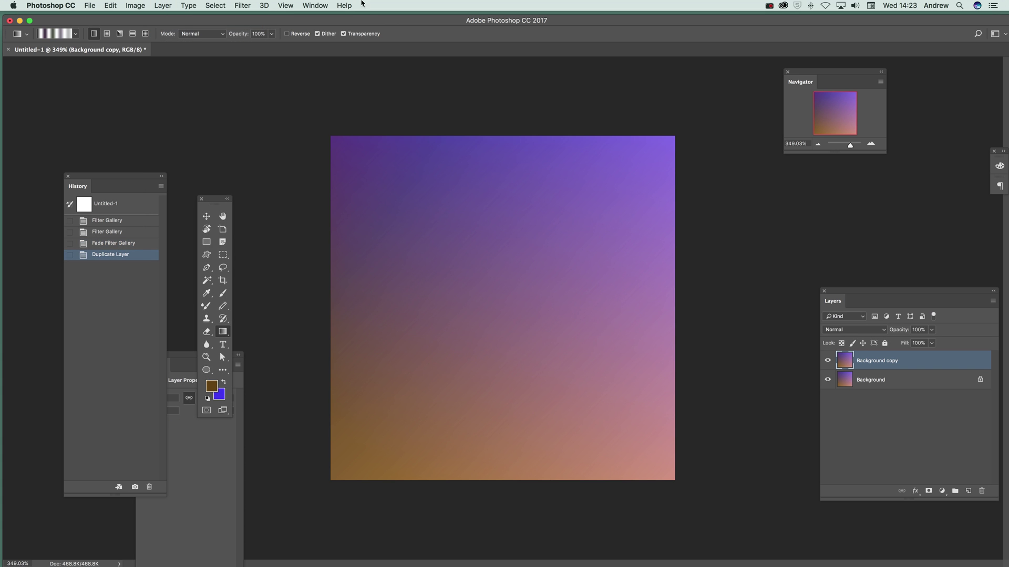
Set the foreground colour to orange
click(243, 6)
click(243, 381)
click(211, 386)
click(634, 122)
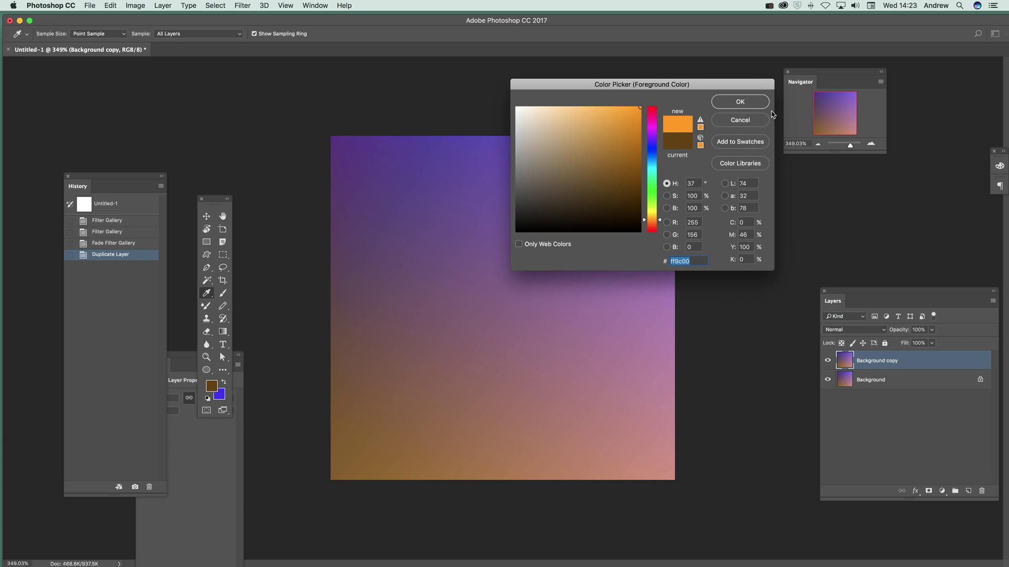
click(741, 101)
key(g)
Apply Bas Relief with Light Top Left to the Background copy layer
click(251, 6)
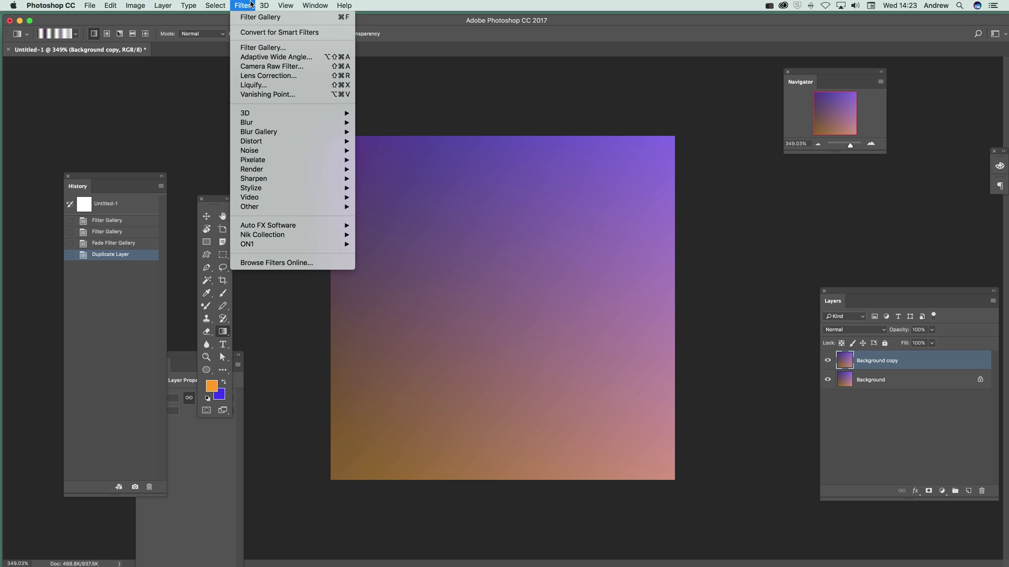
click(252, 47)
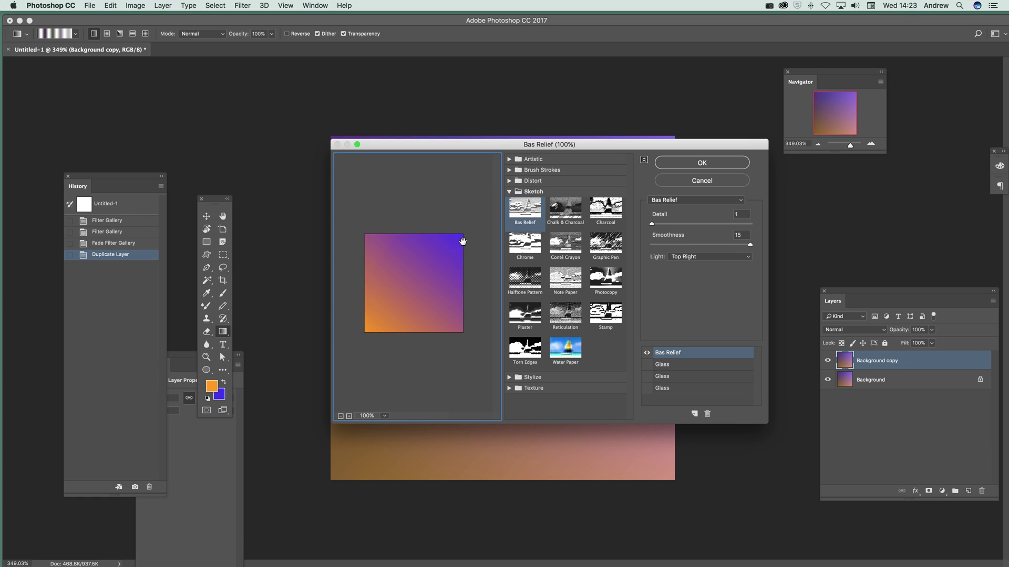
click(684, 256)
click(695, 242)
click(704, 161)
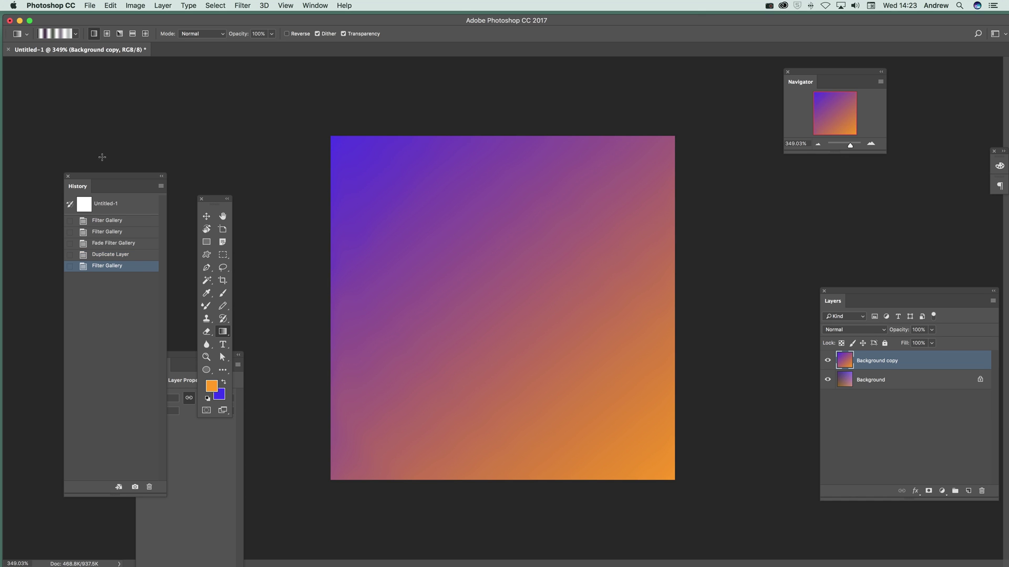
After trying Lighten and Difference, set the copy to Saturation blend mode and flatten the image
click(849, 329)
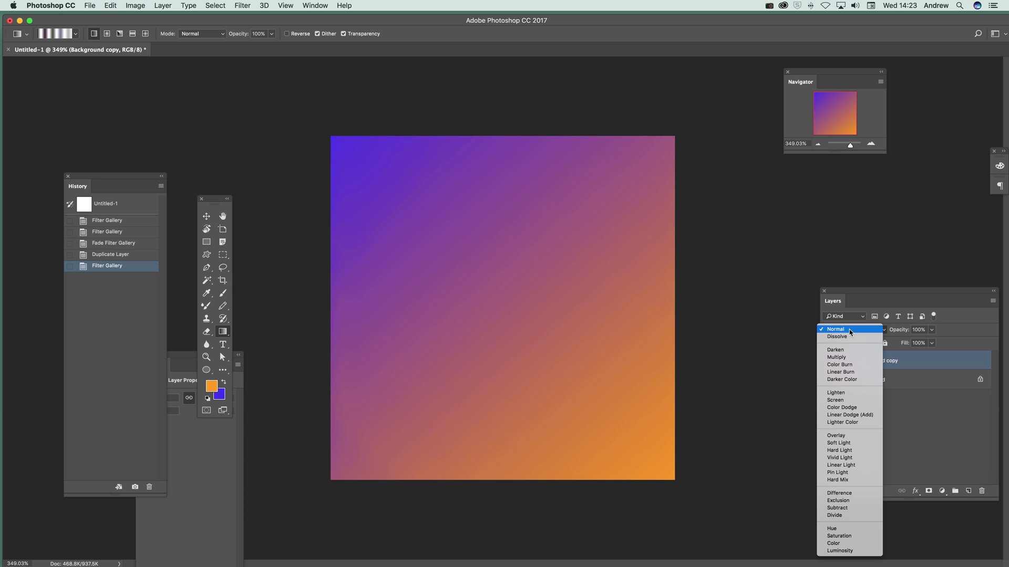
click(841, 395)
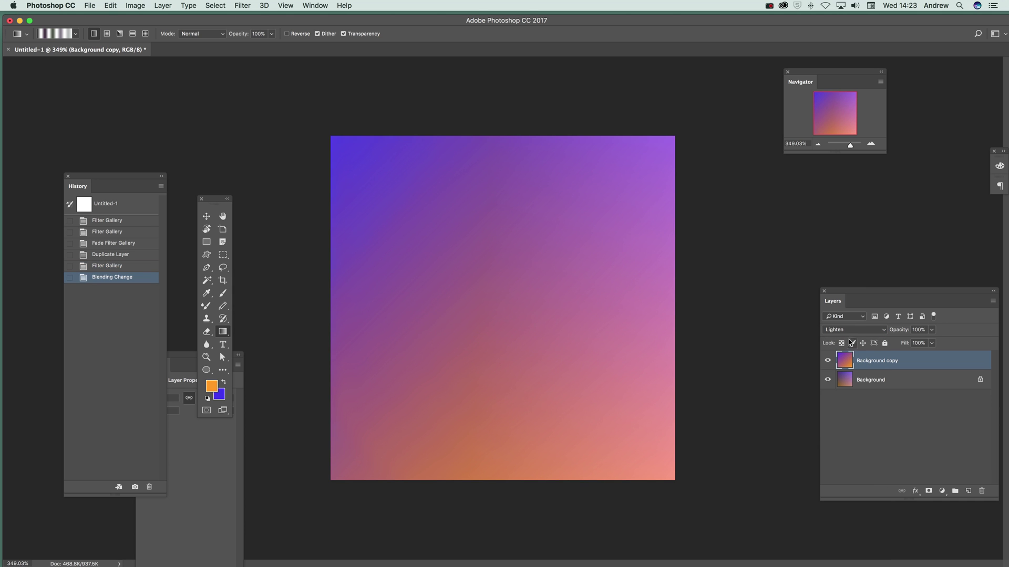
click(851, 329)
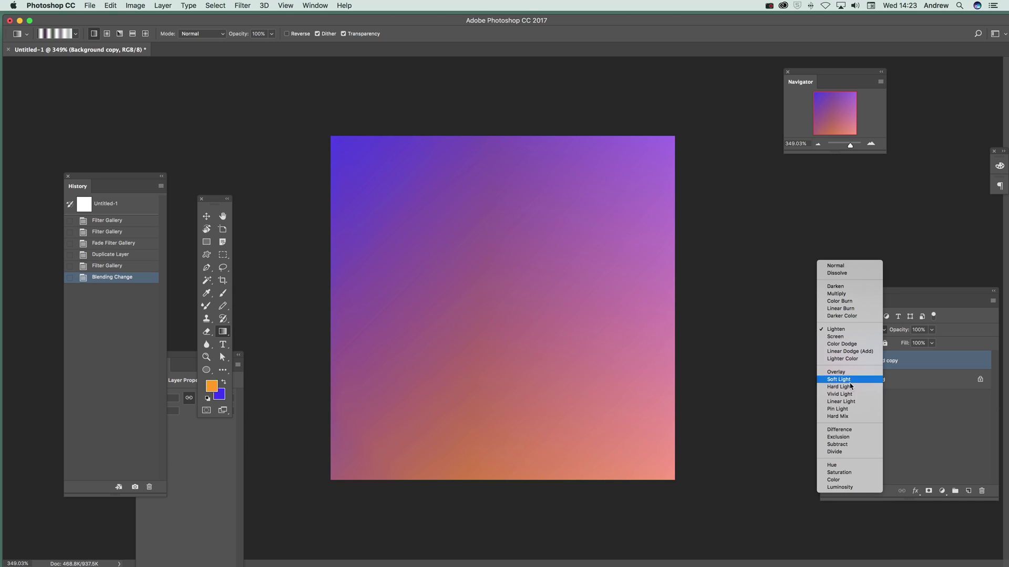
click(845, 429)
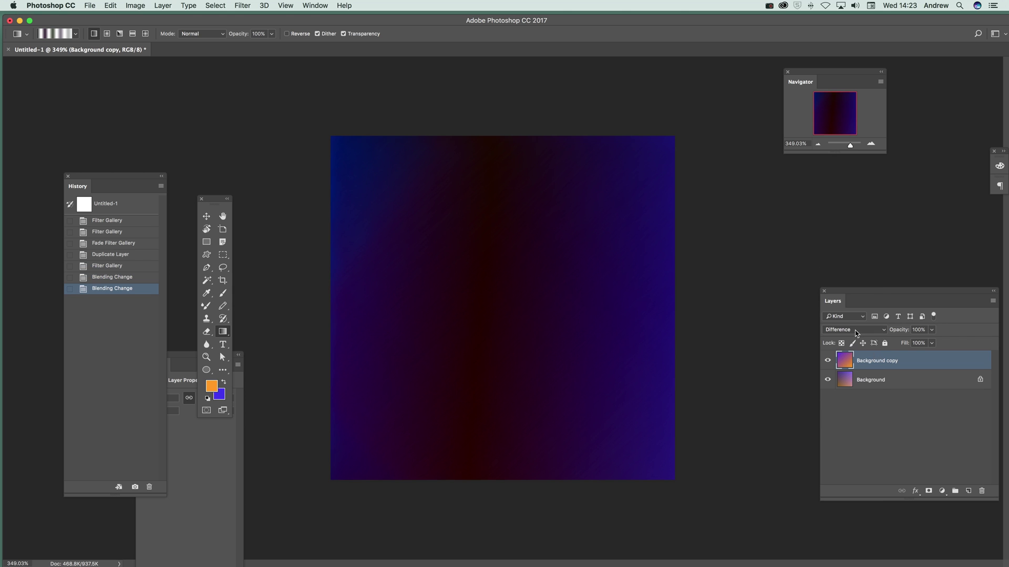
click(857, 329)
click(854, 361)
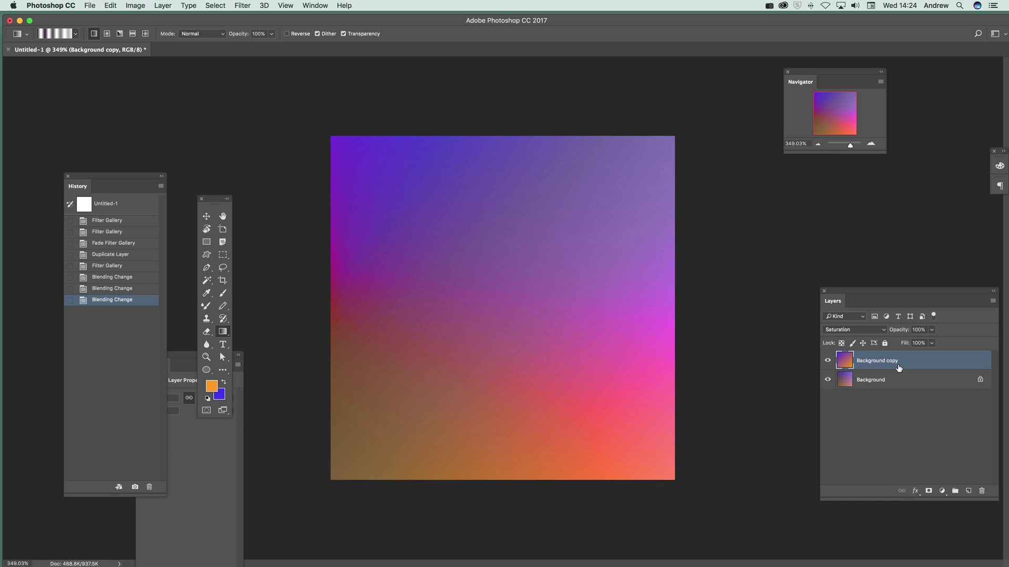
click(163, 5)
click(181, 369)
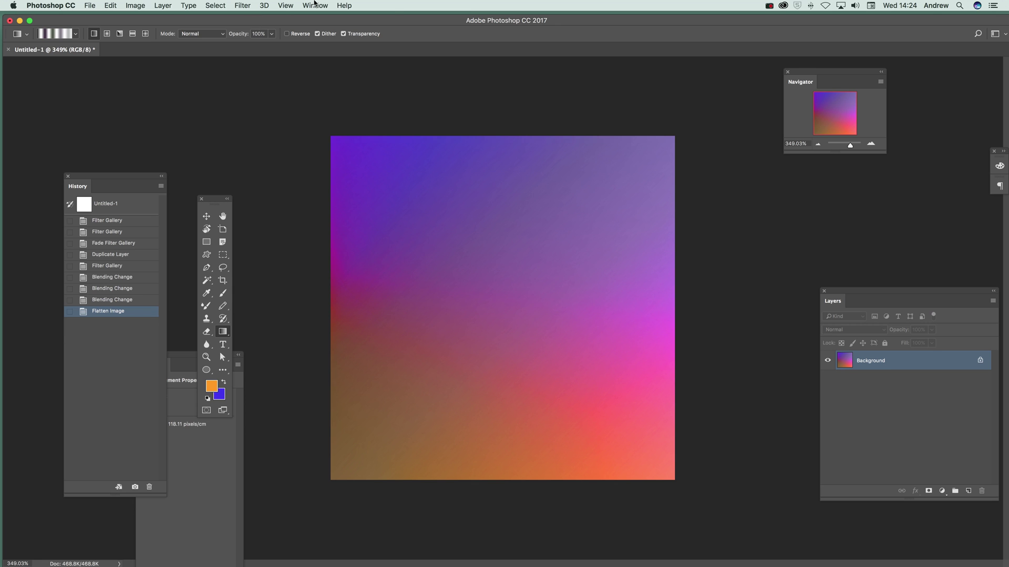
Add a 2-column, 2-row guide layout and marquee the top-left quadrant
click(295, 4)
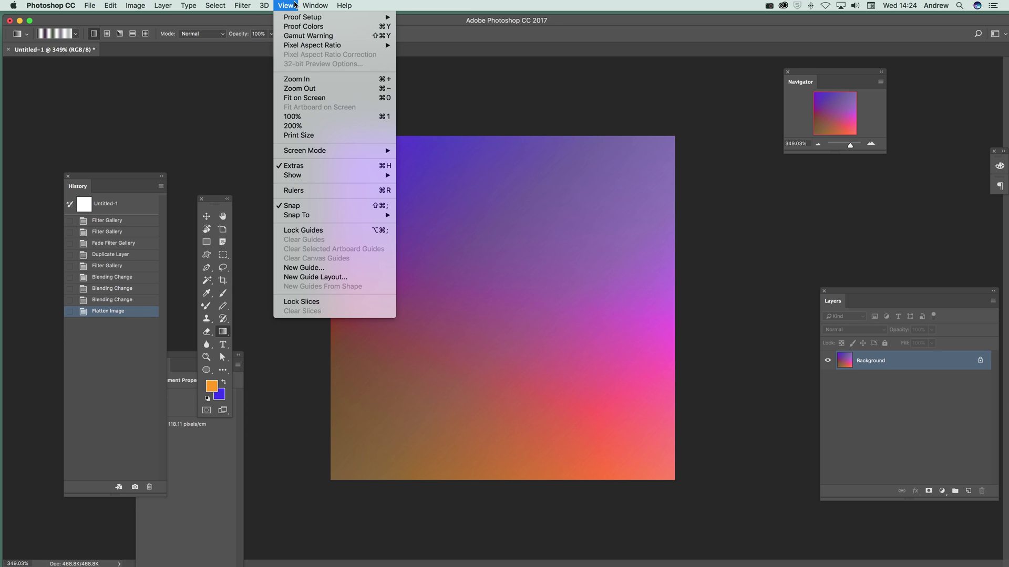
click(290, 277)
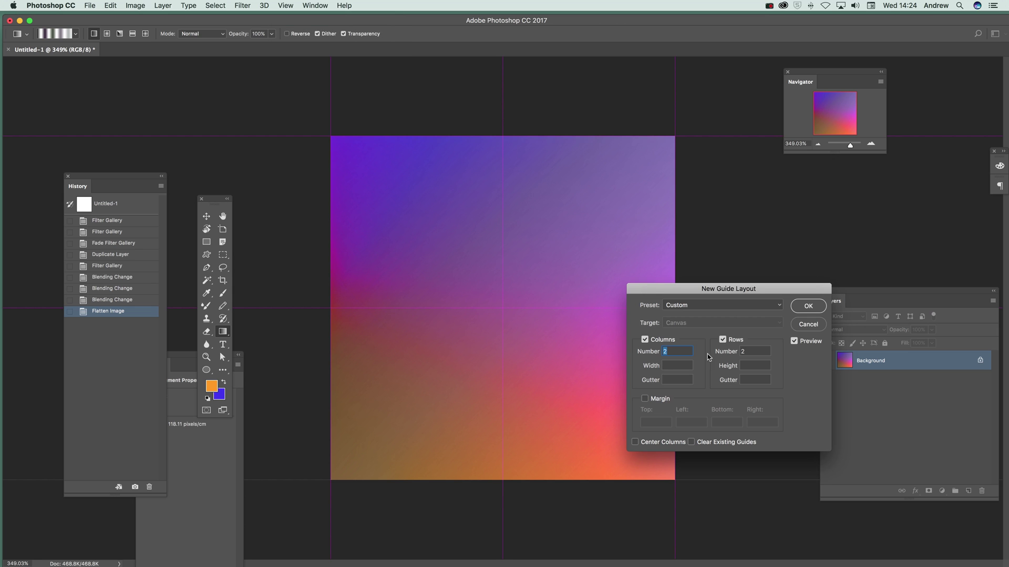
click(809, 306)
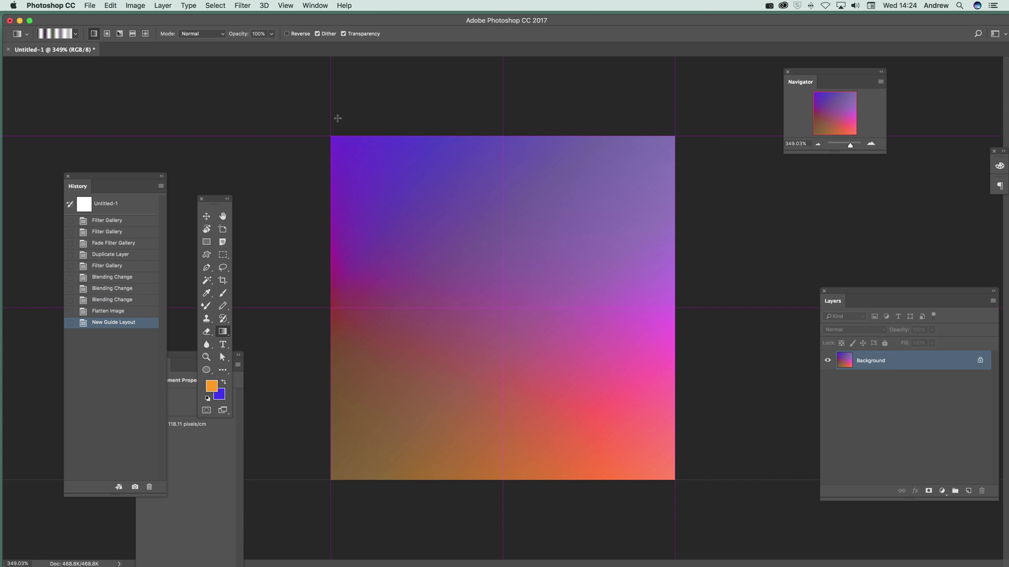
click(222, 254)
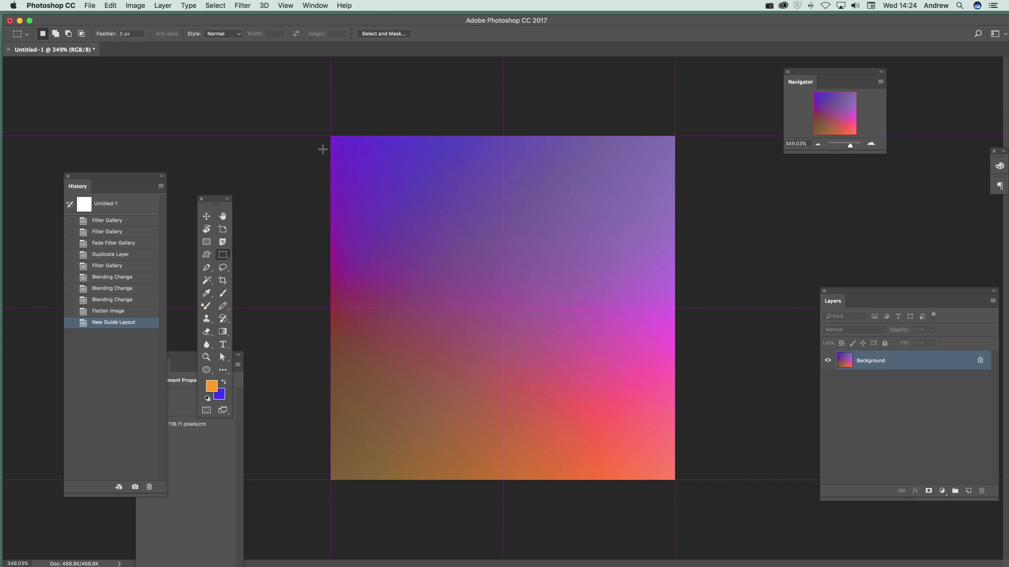
drag(329, 134, 505, 300)
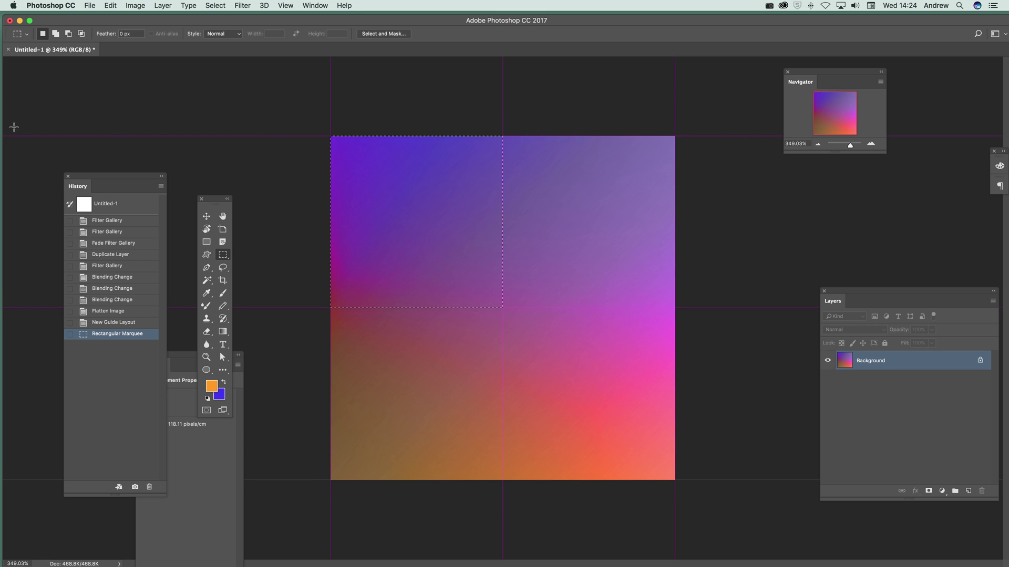
Apply Bas Relief with Light Bottom Right to the top-left quadrant
click(242, 5)
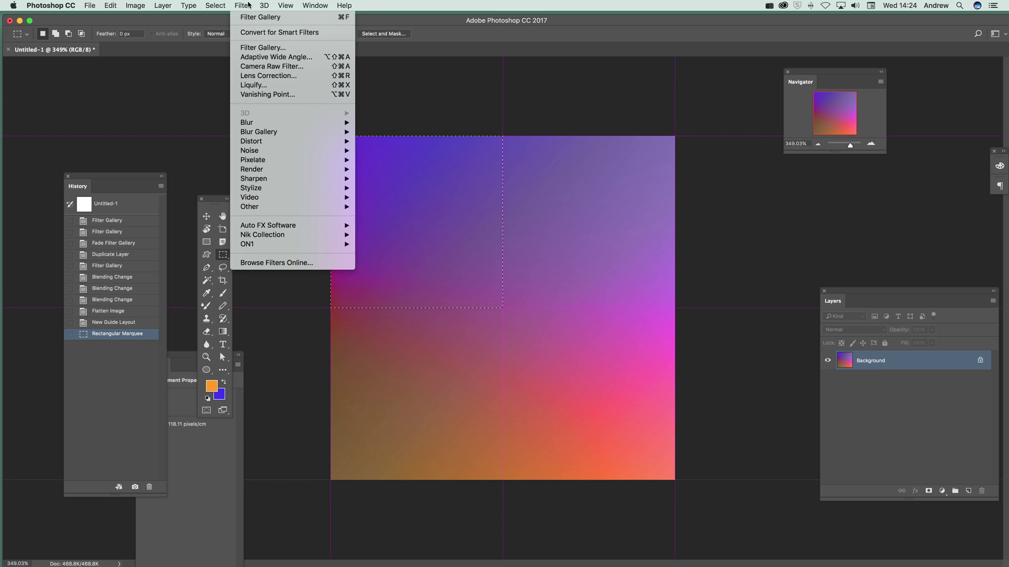
click(253, 48)
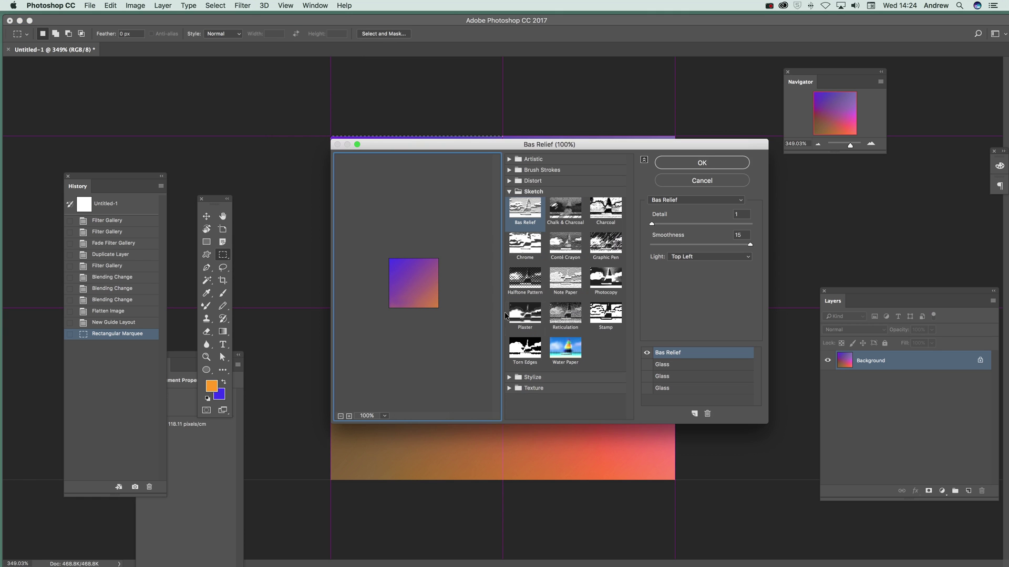
click(721, 260)
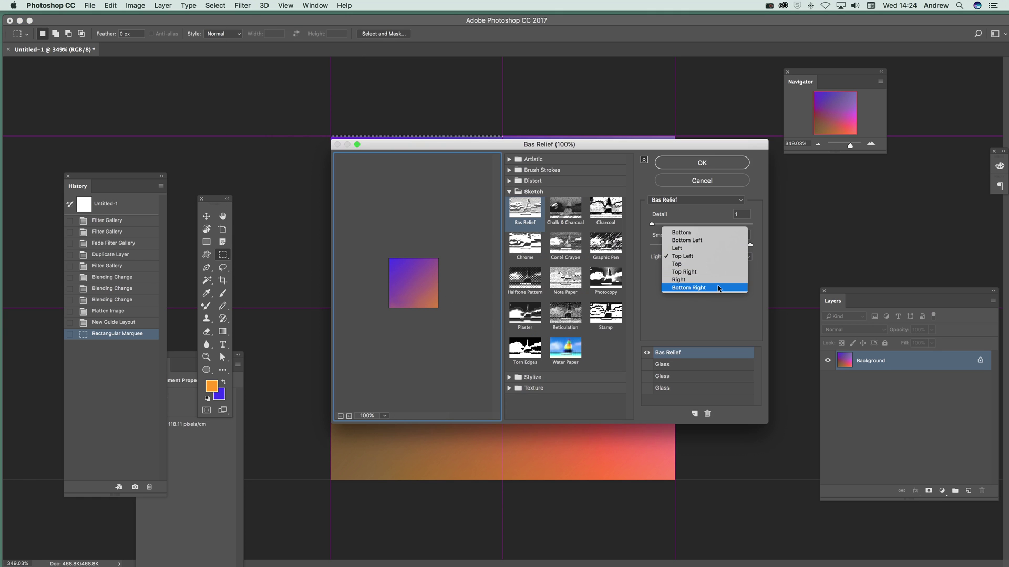
click(719, 288)
click(718, 163)
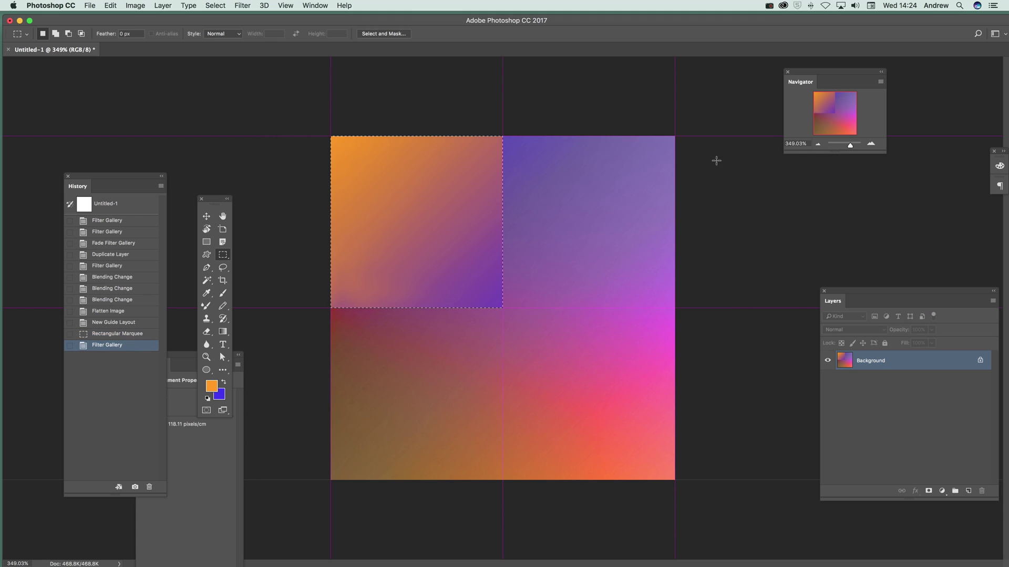
Move the selection to the top-right quadrant and apply Bas Relief lit Top Left
drag(447, 184, 618, 186)
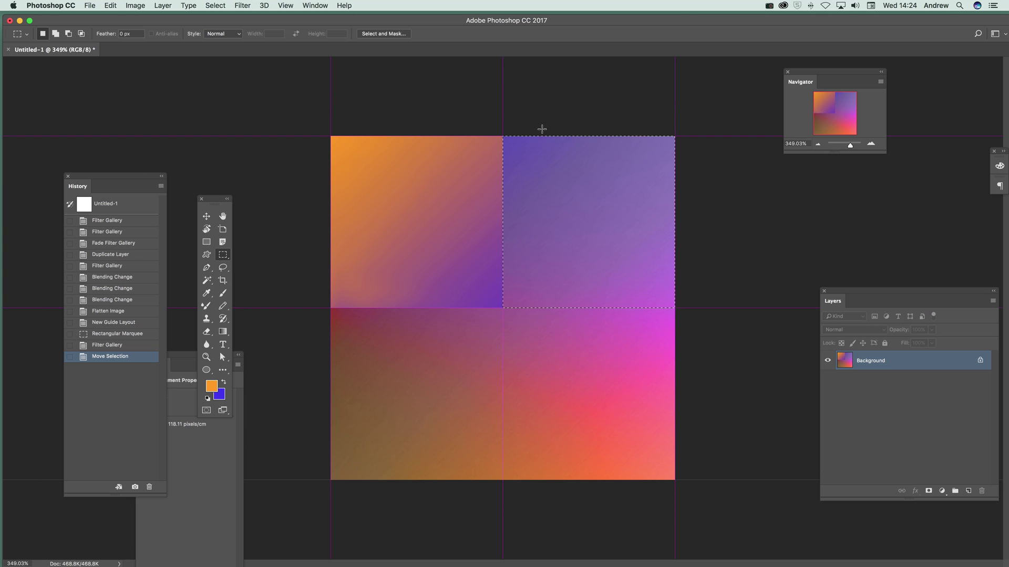
click(242, 6)
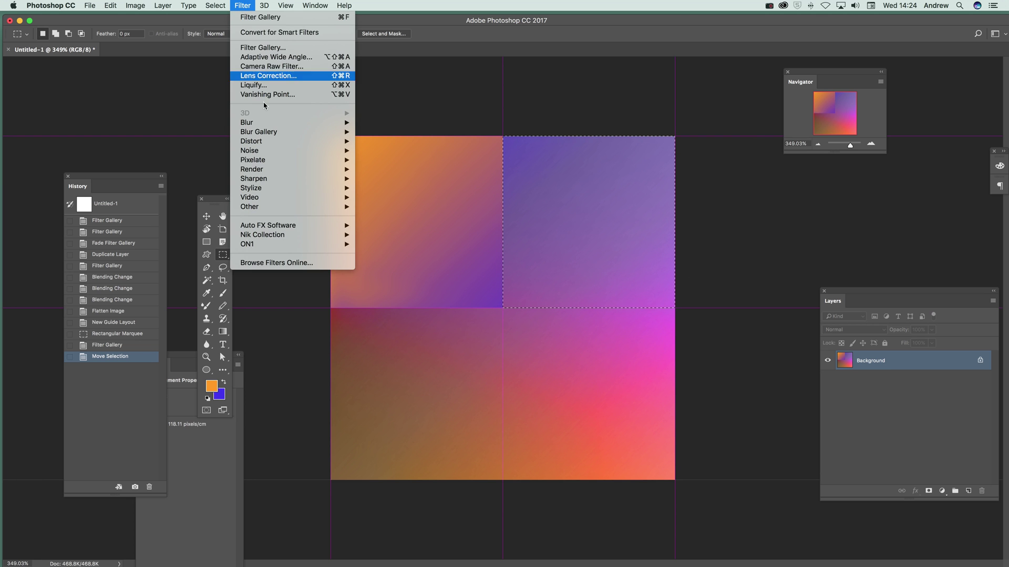
click(259, 48)
click(707, 257)
click(683, 224)
click(710, 162)
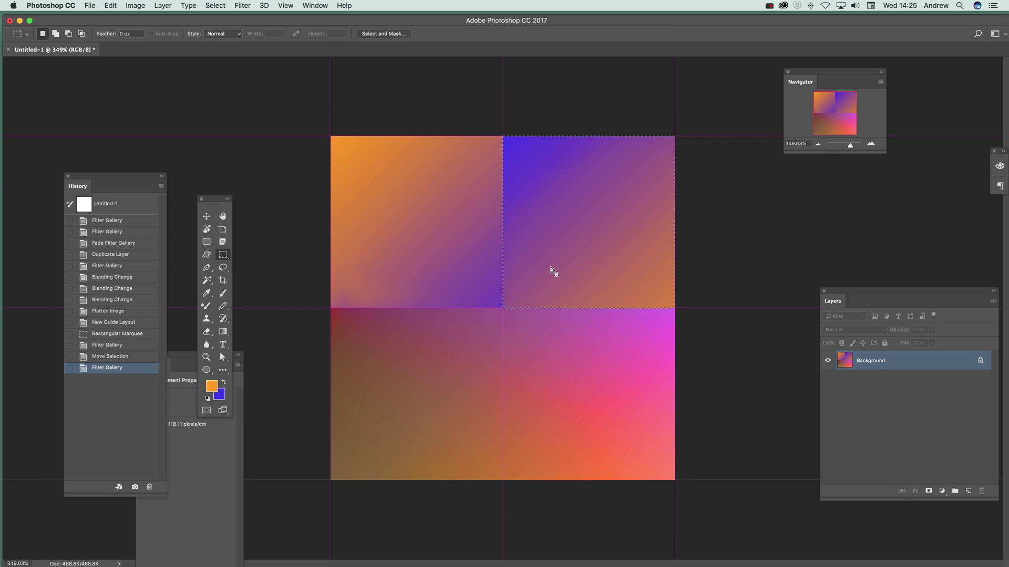
Move the selection to the bottom-left quadrant and apply Bas Relief lit from the Top
drag(551, 270, 378, 442)
click(246, 8)
click(251, 48)
click(695, 257)
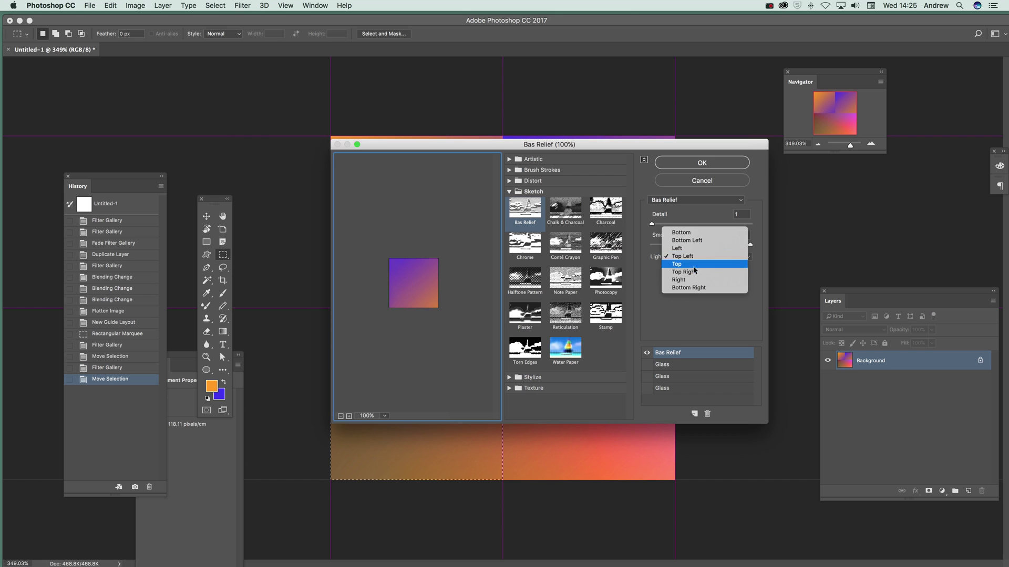
click(692, 265)
click(699, 164)
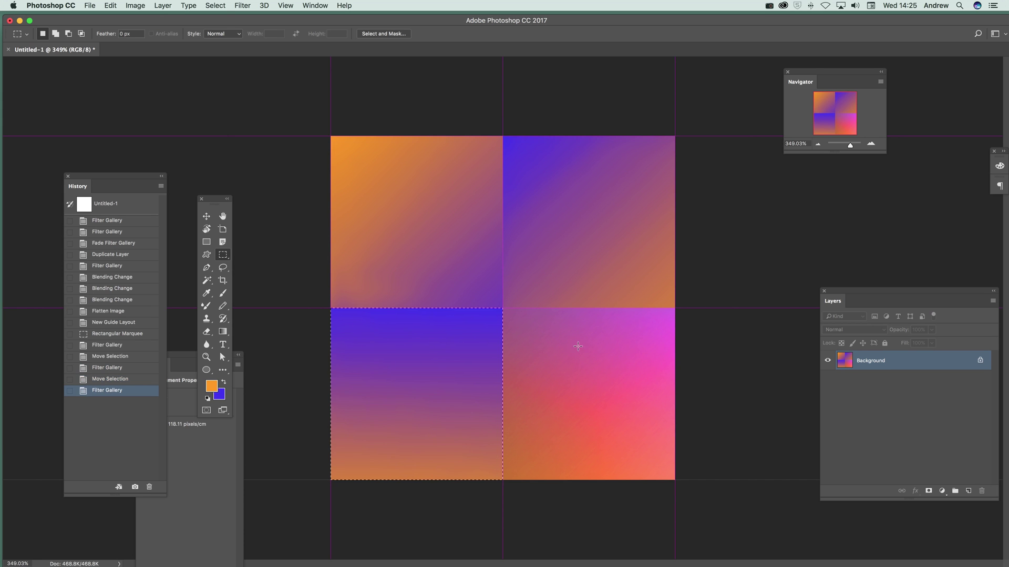
Select the bottom-right quadrant and apply Bas Relief with Light Top Right
key(ctrl+d)
drag(502, 308, 677, 479)
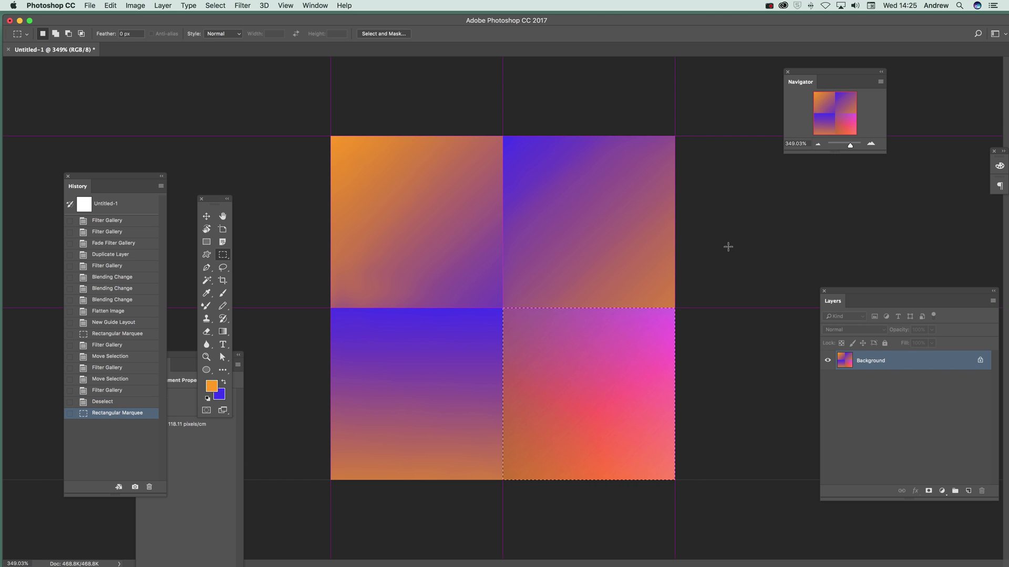
click(242, 6)
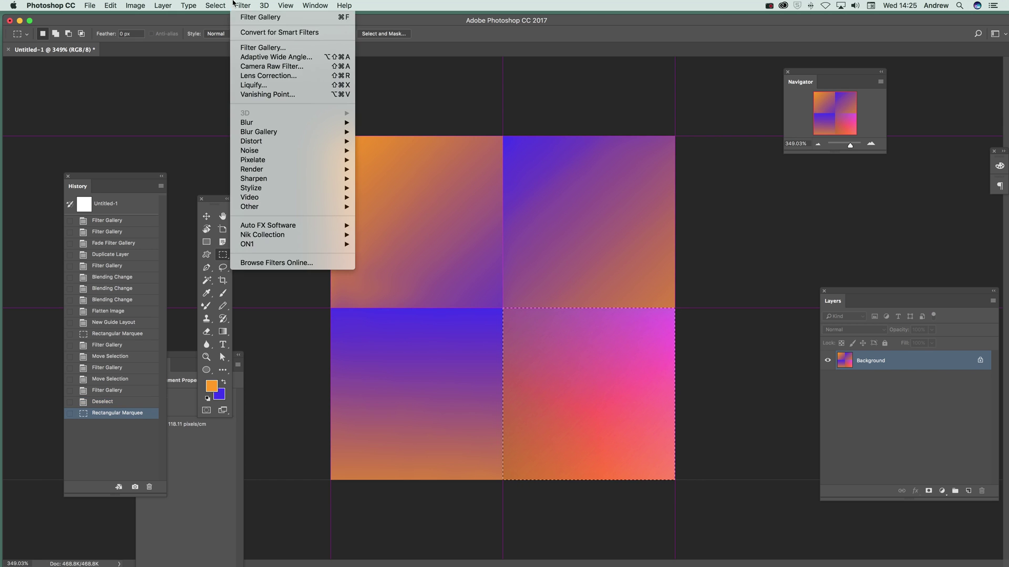
click(252, 47)
click(686, 262)
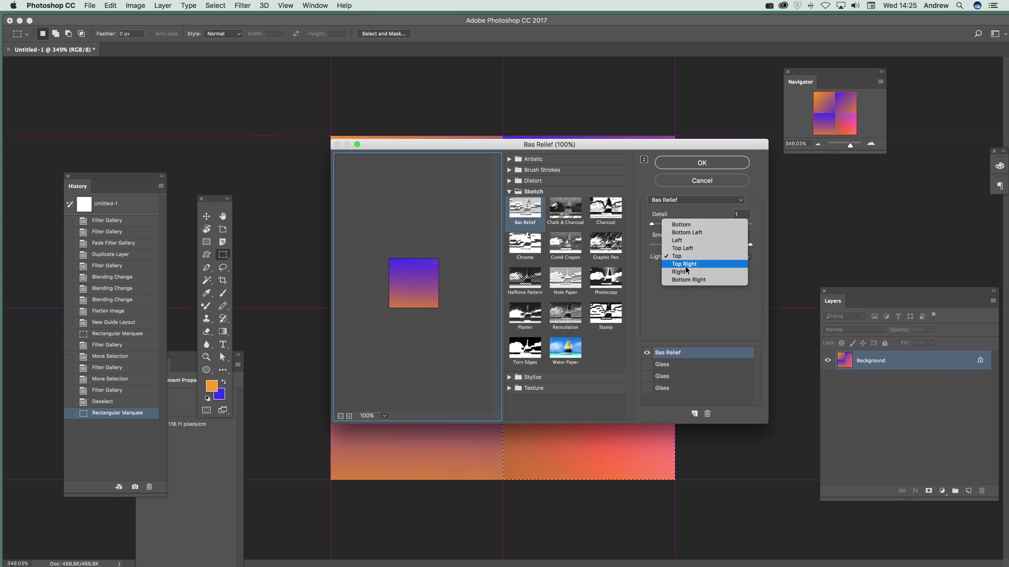
click(684, 264)
click(701, 162)
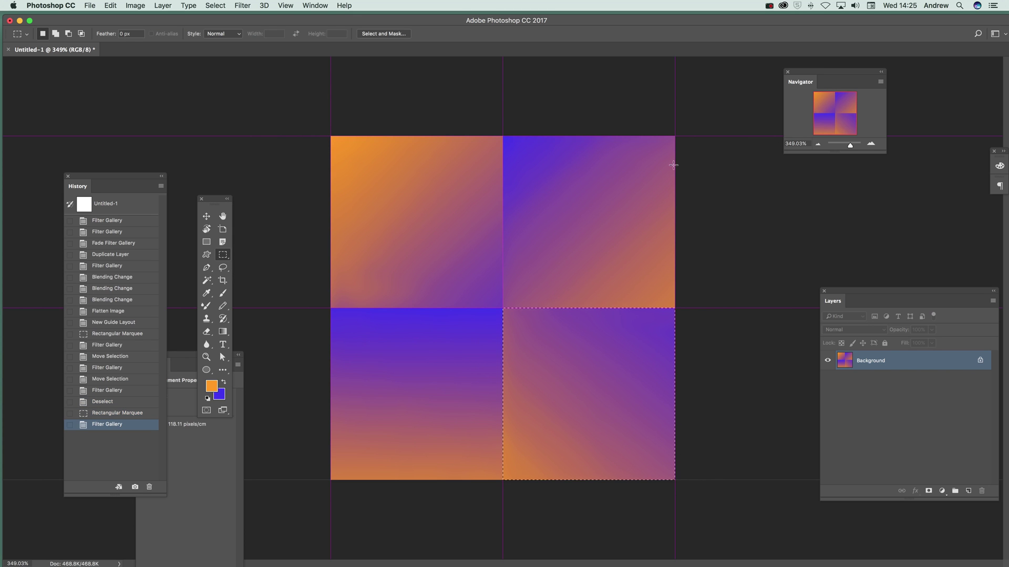
Marquee a large square over the canvas centre and set the foreground to muted brown
drag(386, 186, 614, 428)
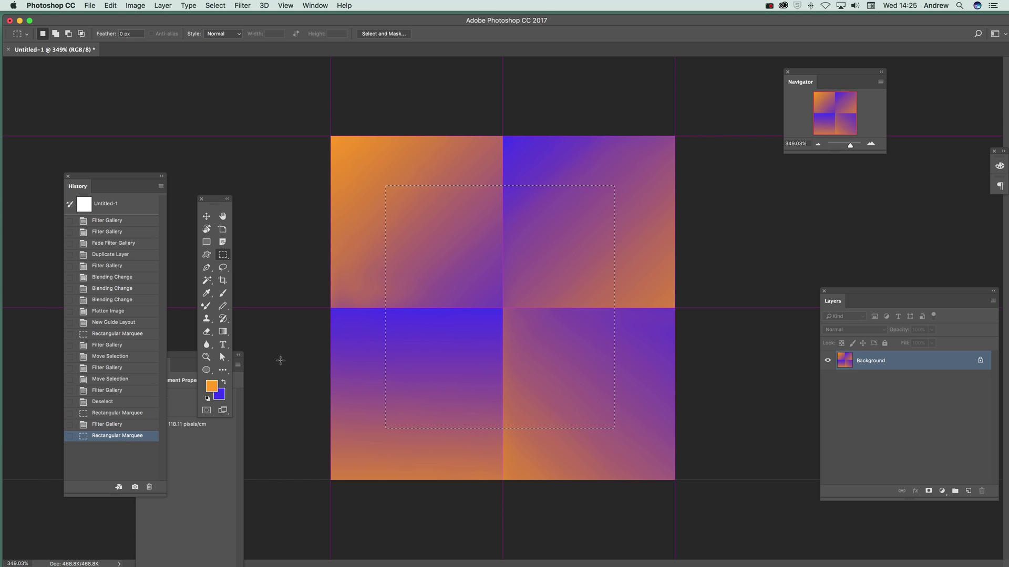
click(242, 5)
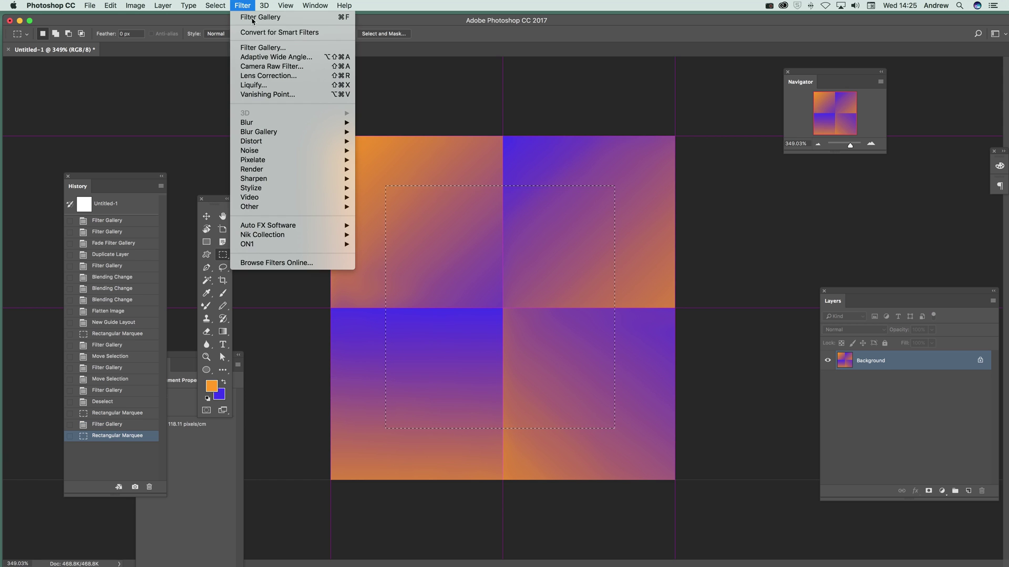
click(211, 389)
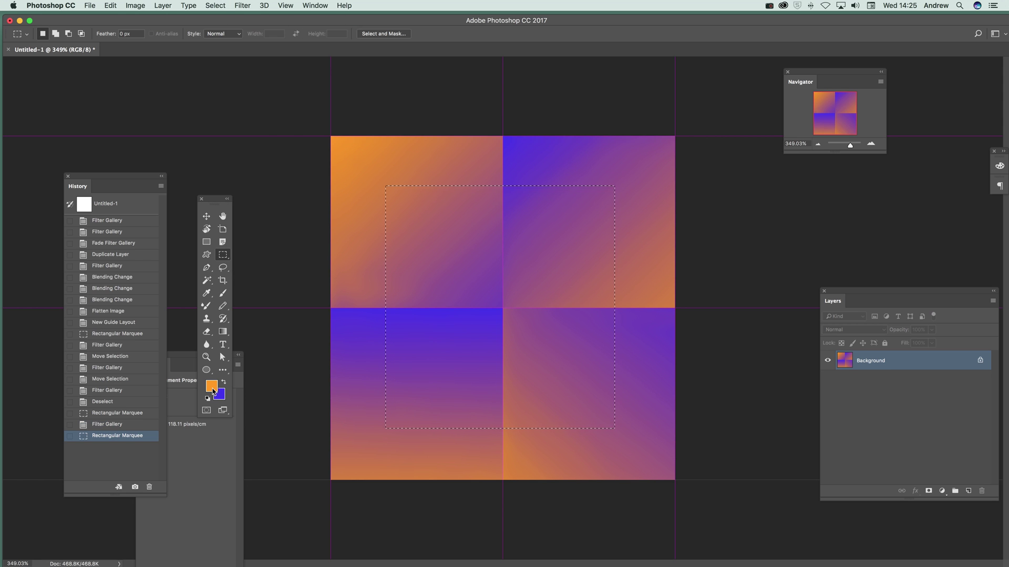
click(212, 386)
click(567, 169)
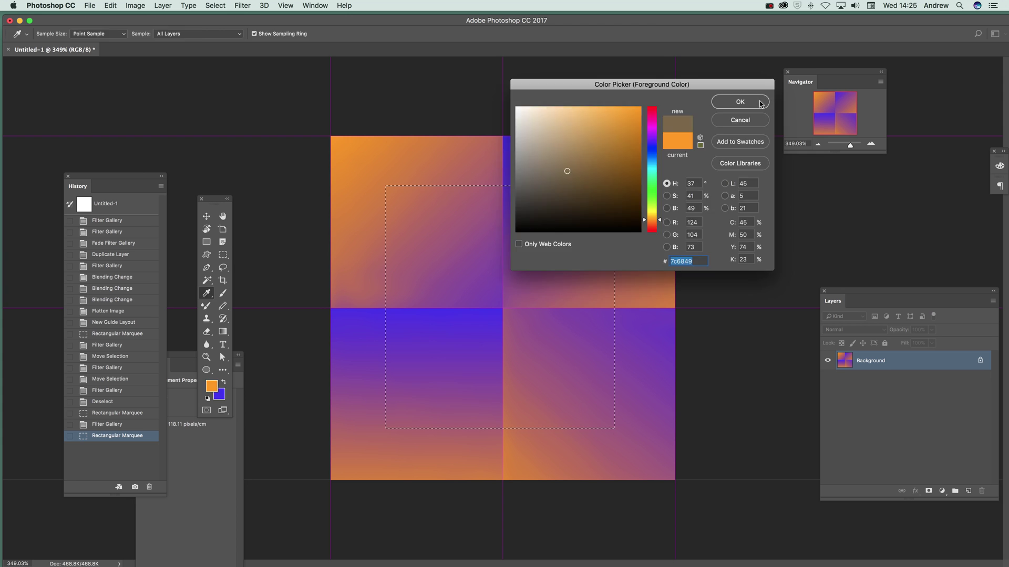
click(762, 103)
Apply Bas Relief with Light Bottom Left to the centre square, then deselect
click(243, 5)
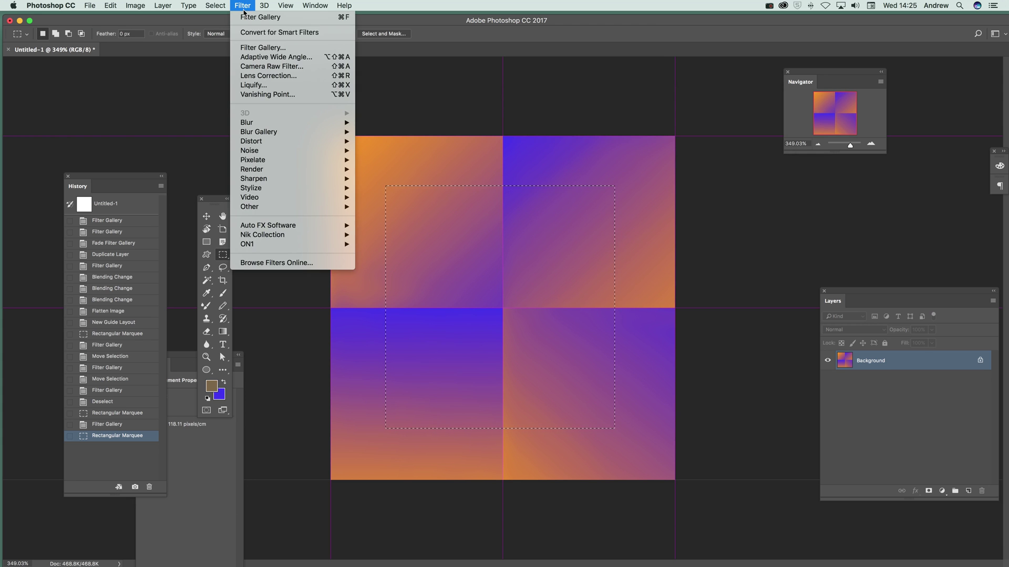
click(257, 48)
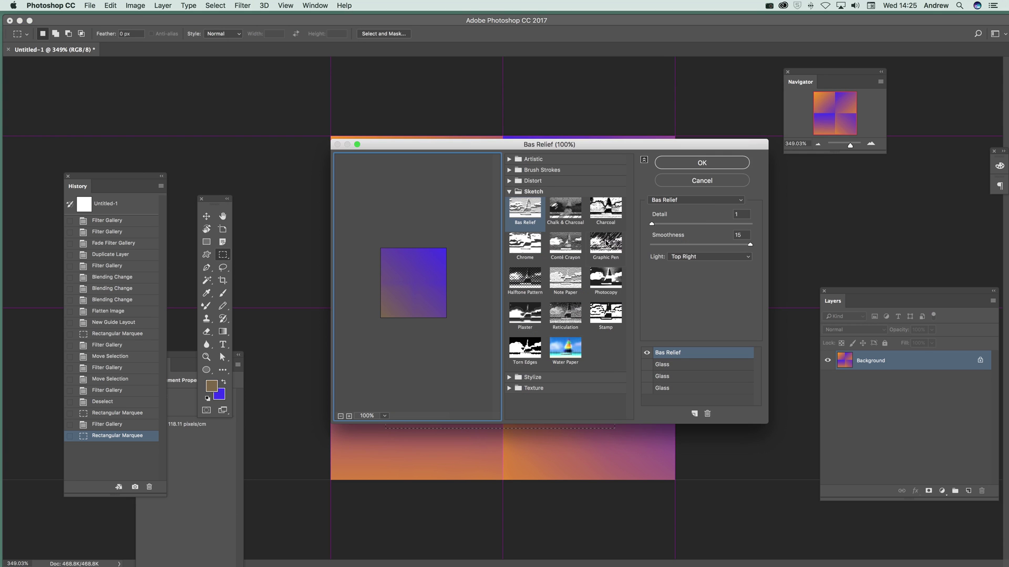
click(698, 256)
click(691, 226)
click(701, 163)
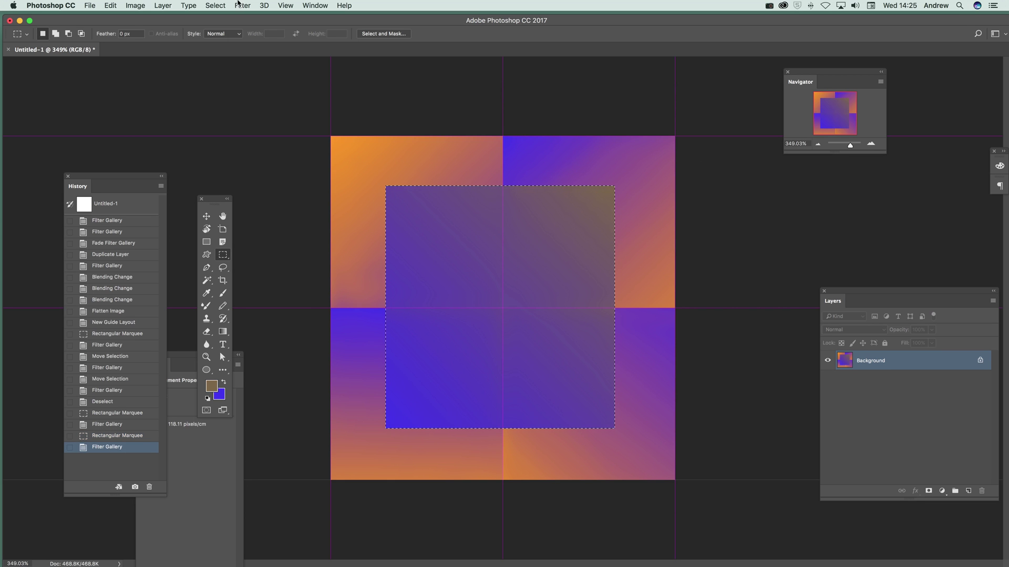
click(221, 4)
click(226, 29)
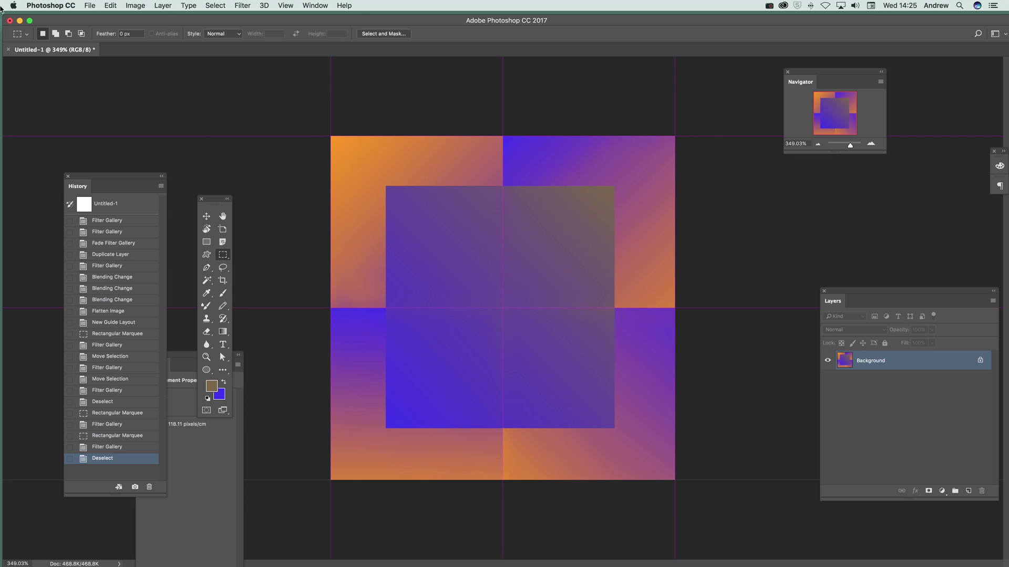
In Quick Mask, drag the checkerboard custom shape across the canvas and exit to a selection
click(206, 411)
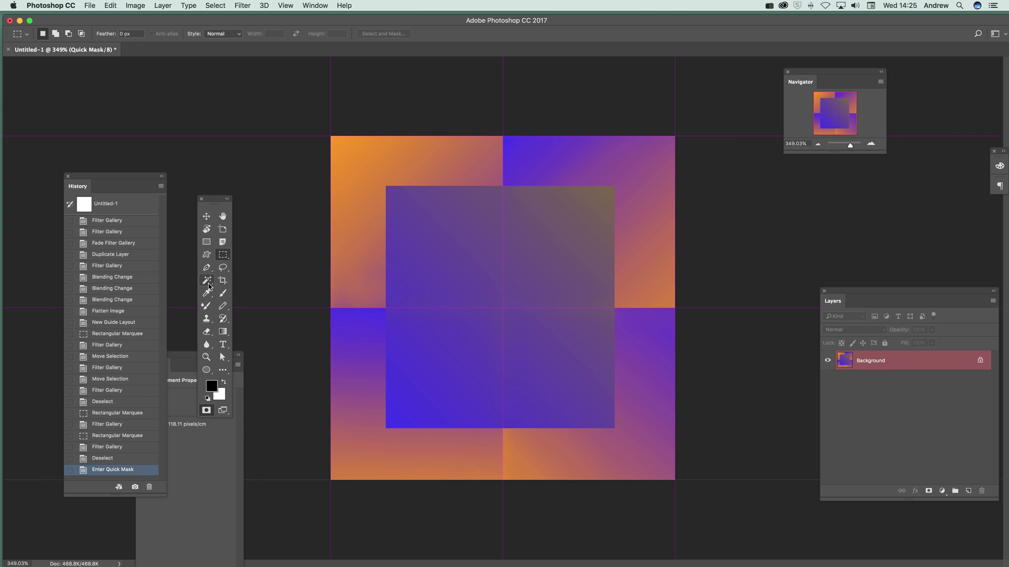
click(205, 255)
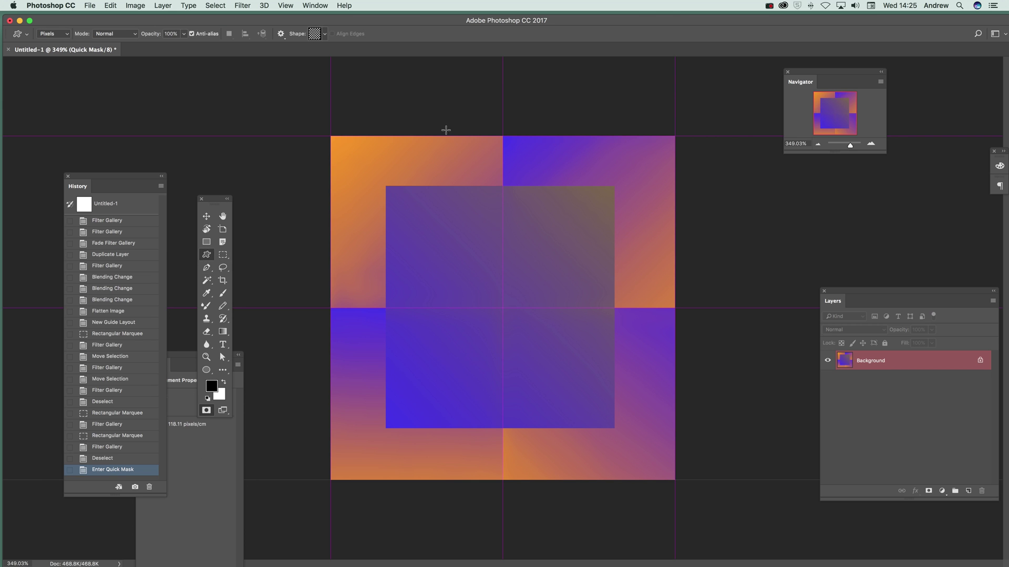
click(325, 34)
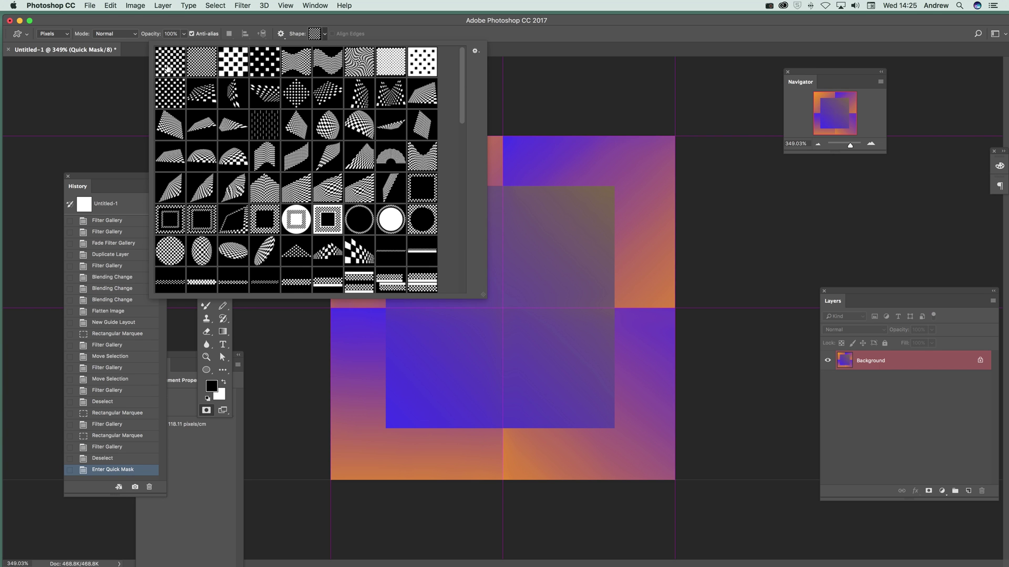
click(388, 182)
drag(345, 155, 647, 444)
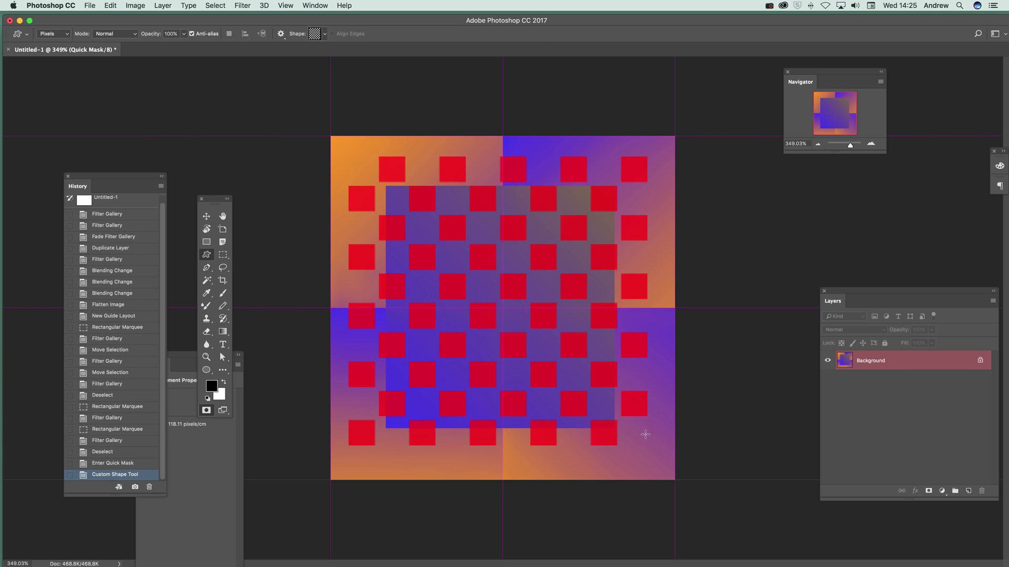
click(207, 410)
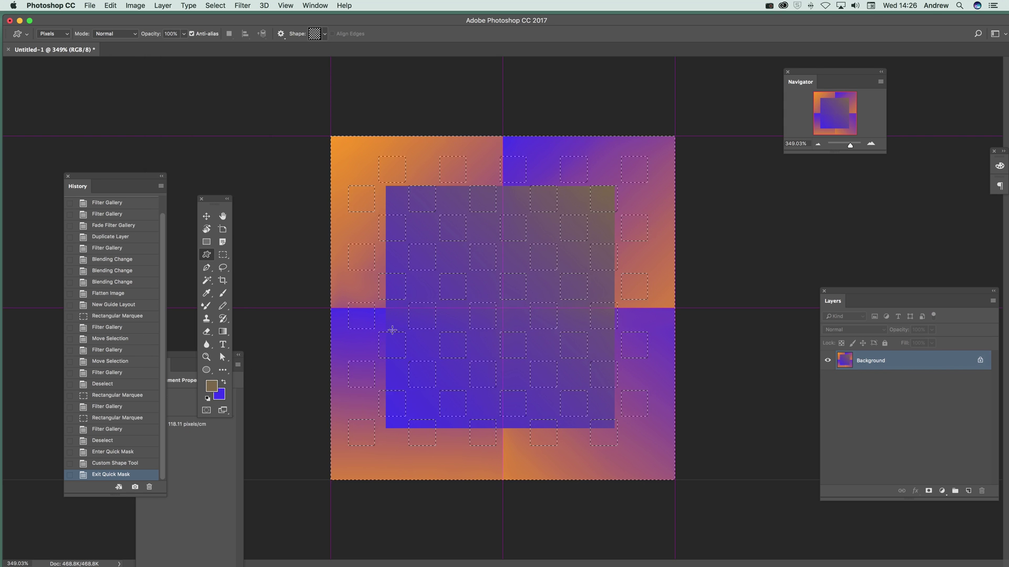
Cancel the Bas Relief filter and set the foreground colour to bright red
click(243, 5)
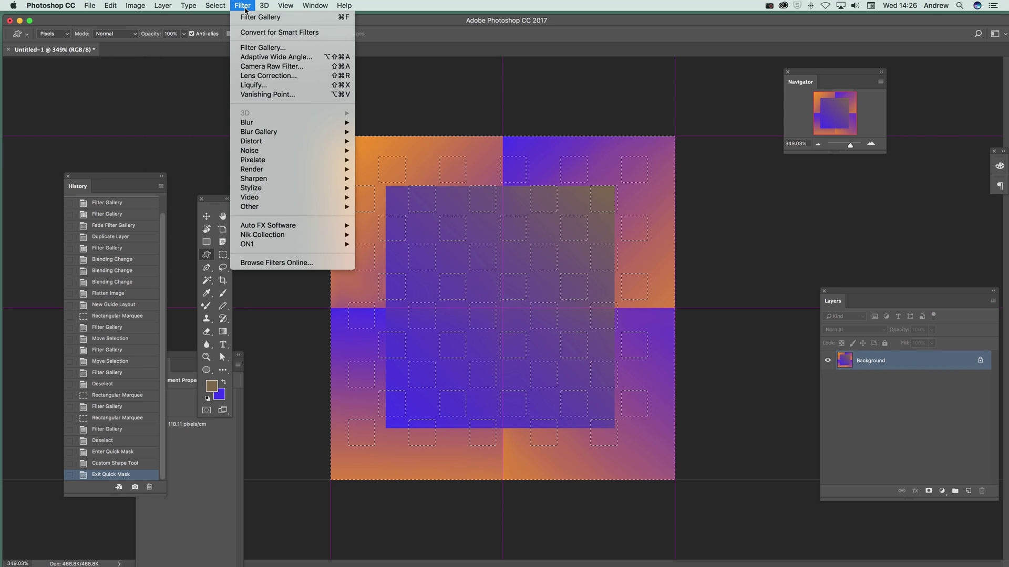
click(261, 48)
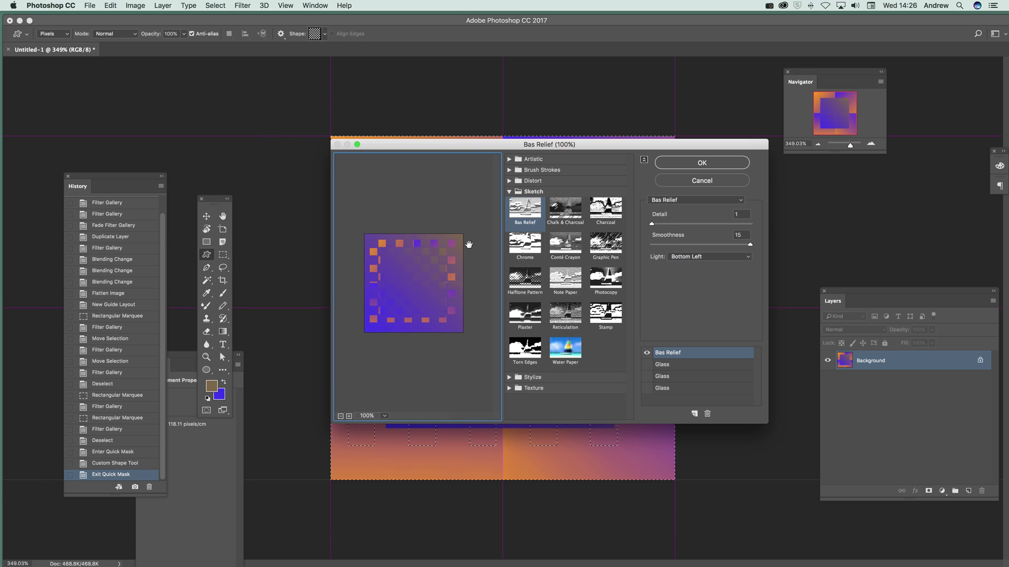
click(702, 181)
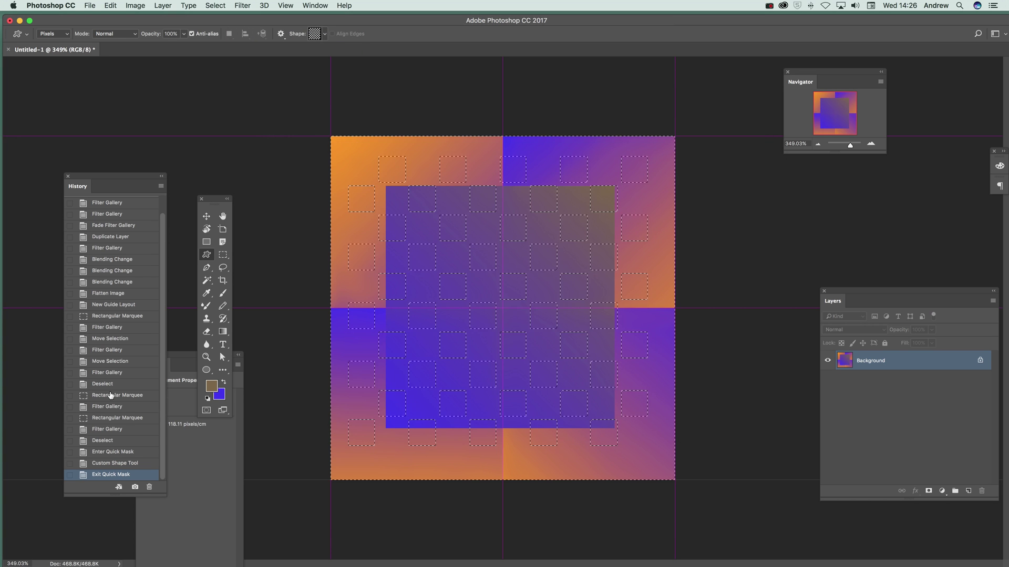
click(211, 386)
click(655, 228)
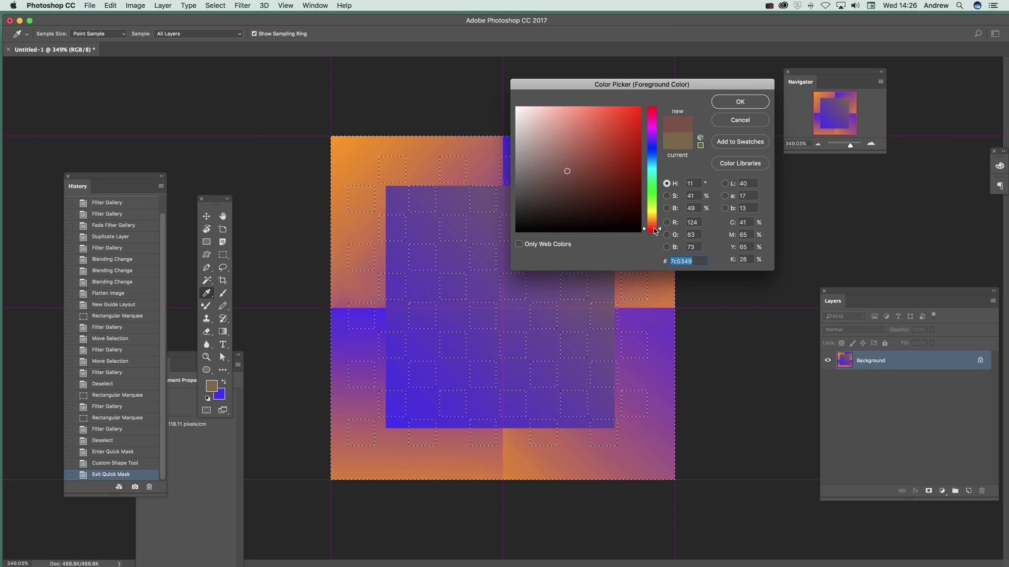
click(632, 114)
click(739, 101)
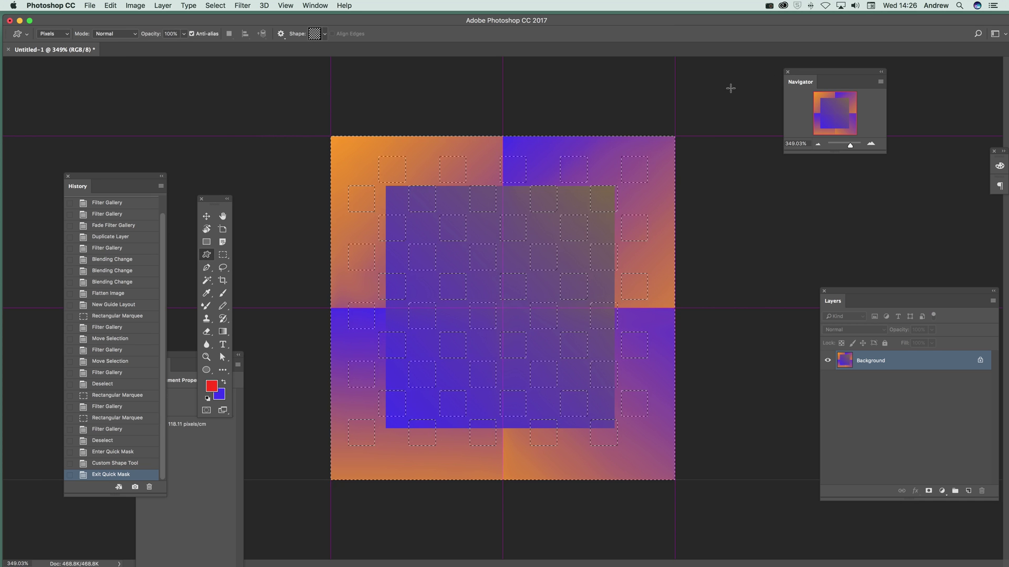
Set the background to very light lavender and apply Bas Relief to the selection
click(219, 395)
click(523, 113)
click(745, 101)
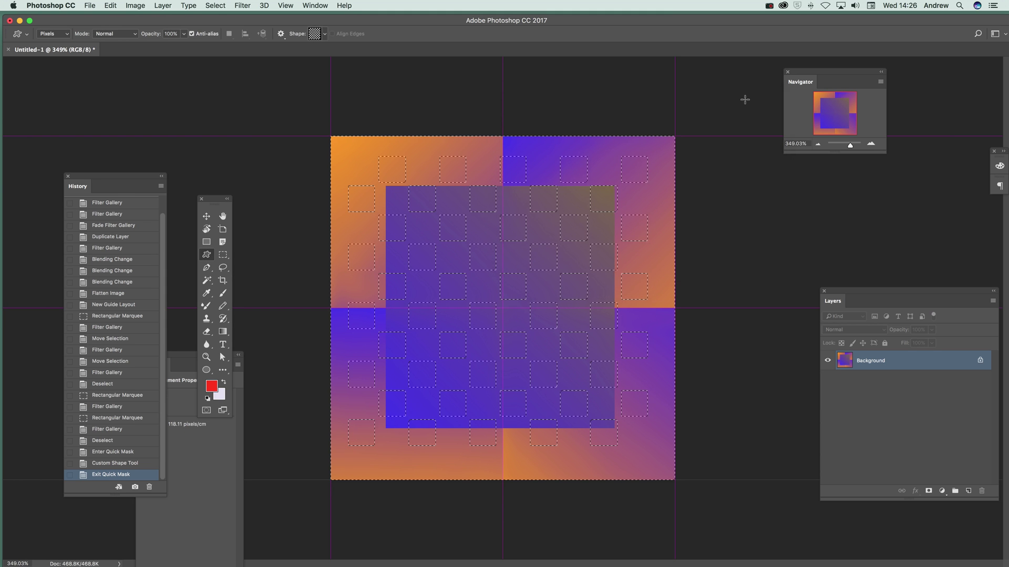
click(253, 6)
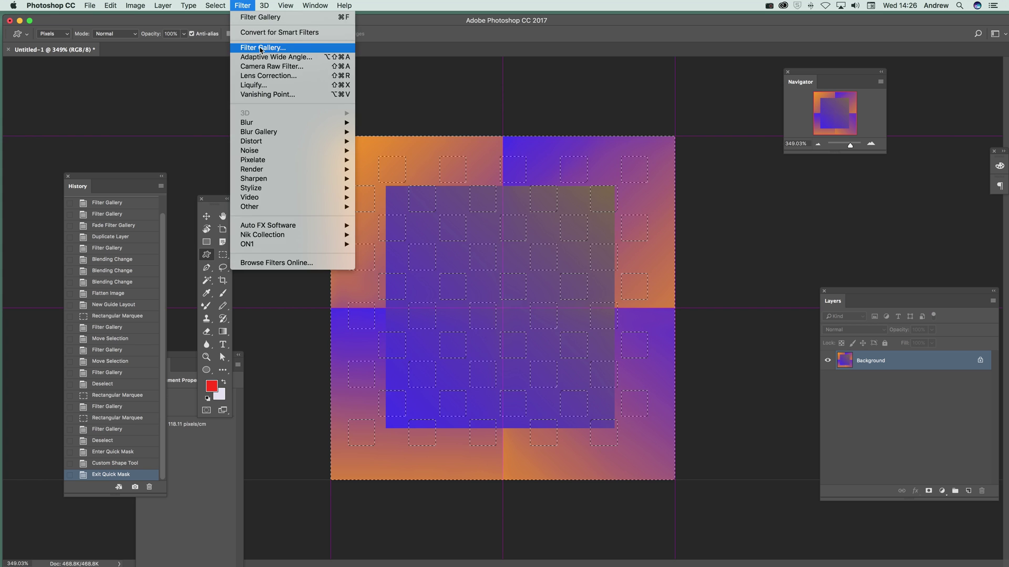
click(331, 76)
click(723, 166)
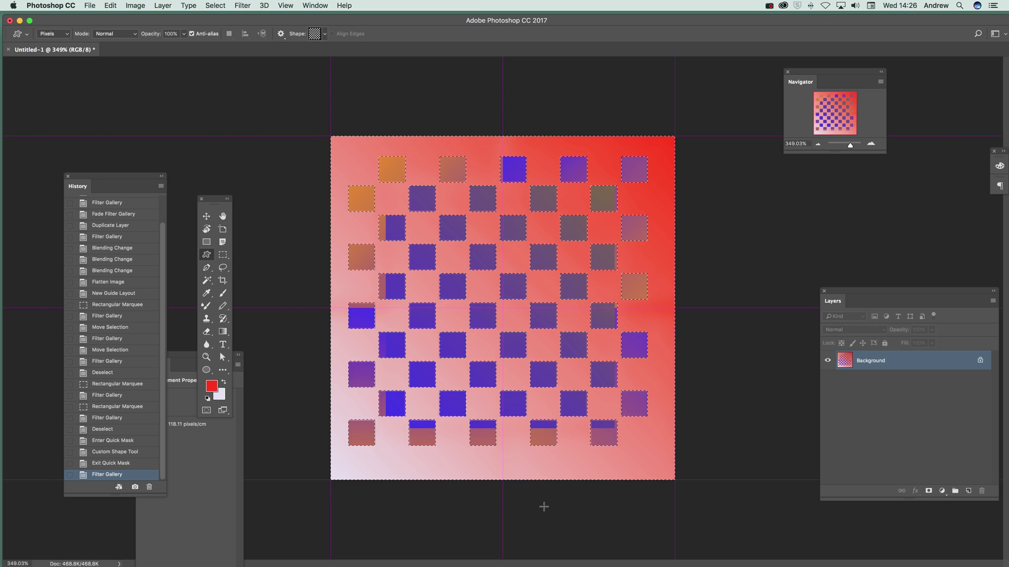